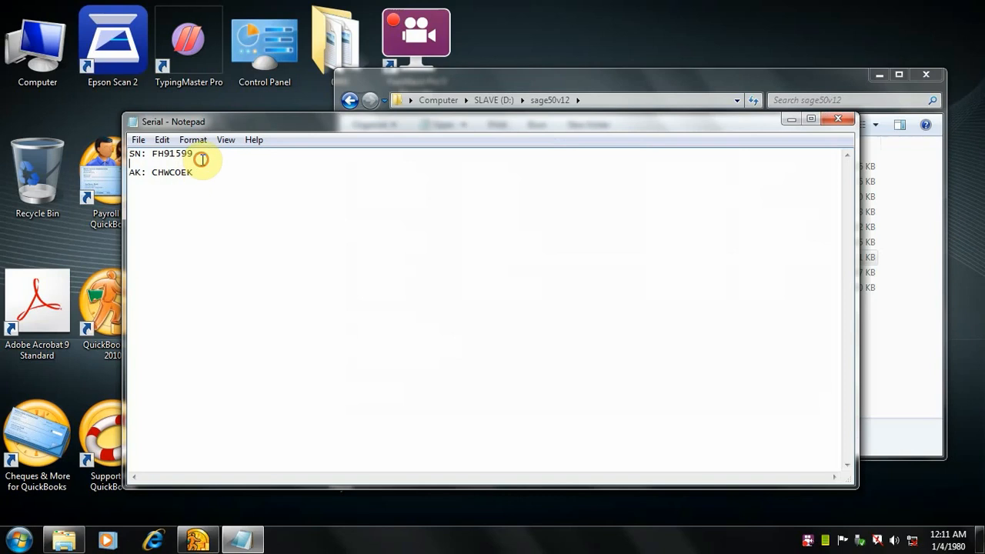
Step: Review the serial number and activation key in the Serial text file, and minimize the file
left_click_drag(195, 154, 156, 180)
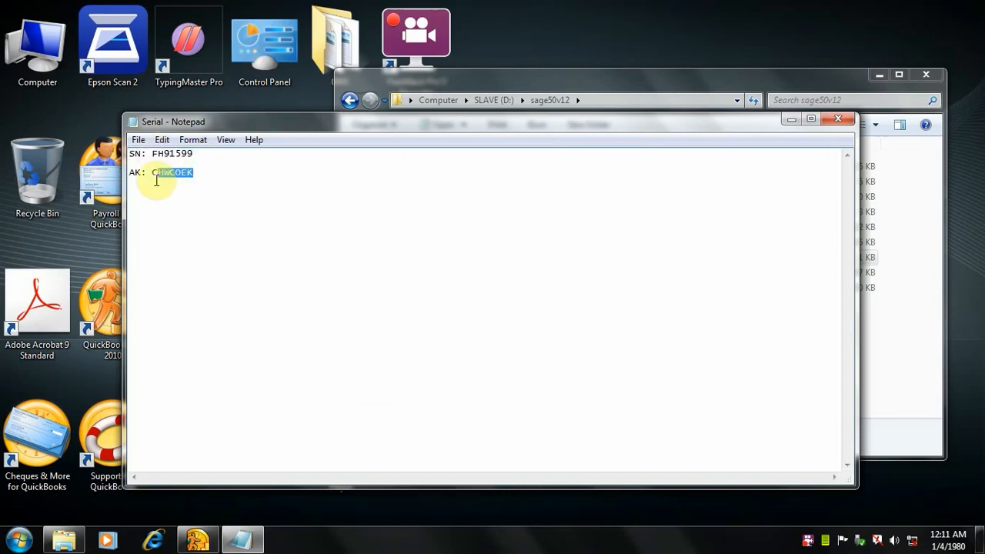
left_click(243, 199)
left_click(783, 120)
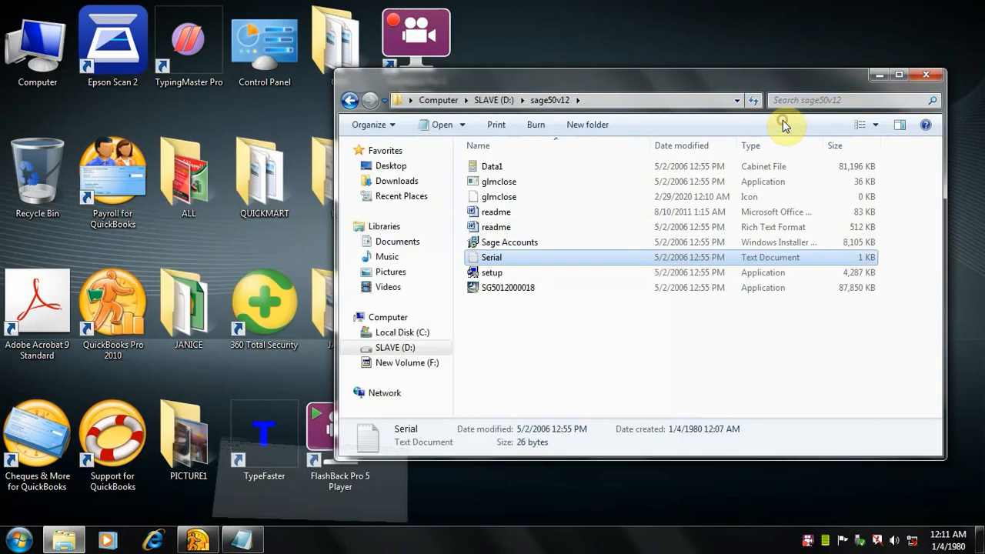
left_click(514, 287)
right_click(514, 287)
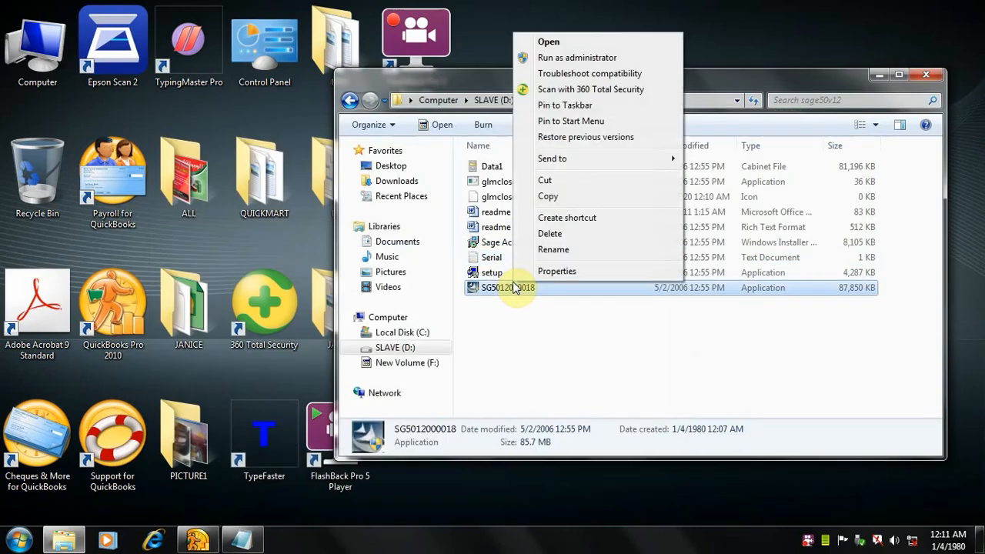
left_click(556, 58)
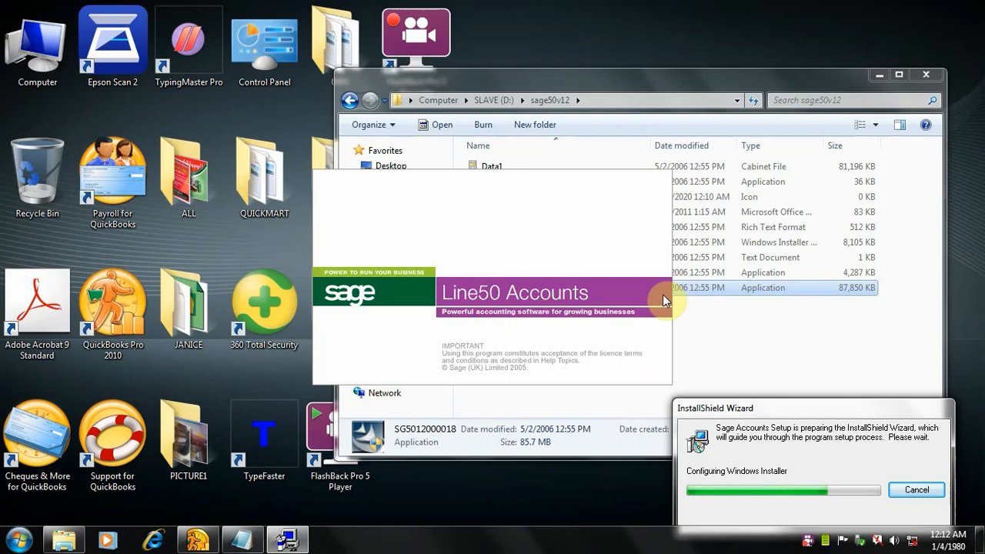
left_click_drag(715, 408, 691, 280)
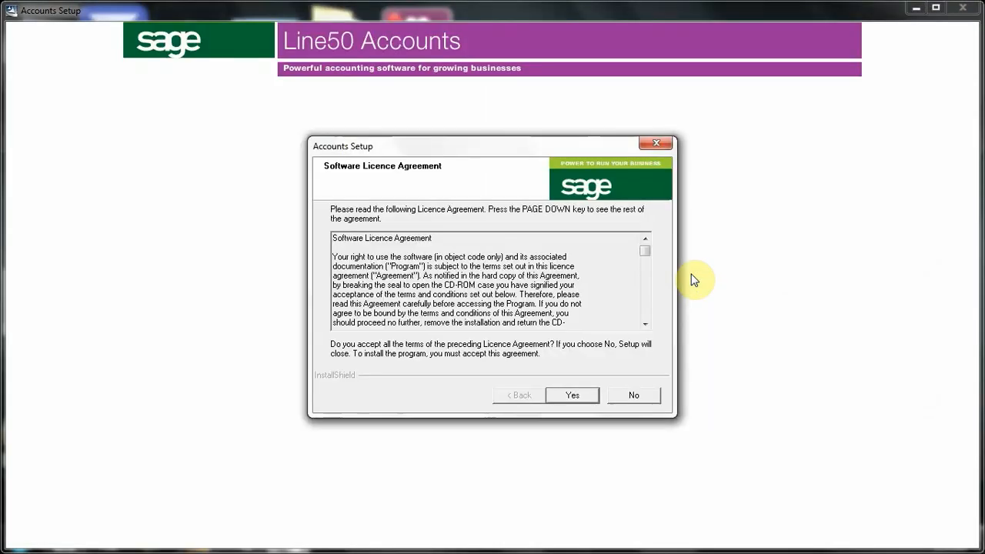
Step: Accept the licence agreement and complete the Express installation of Sage Accounts with the default settings
left_click(567, 398)
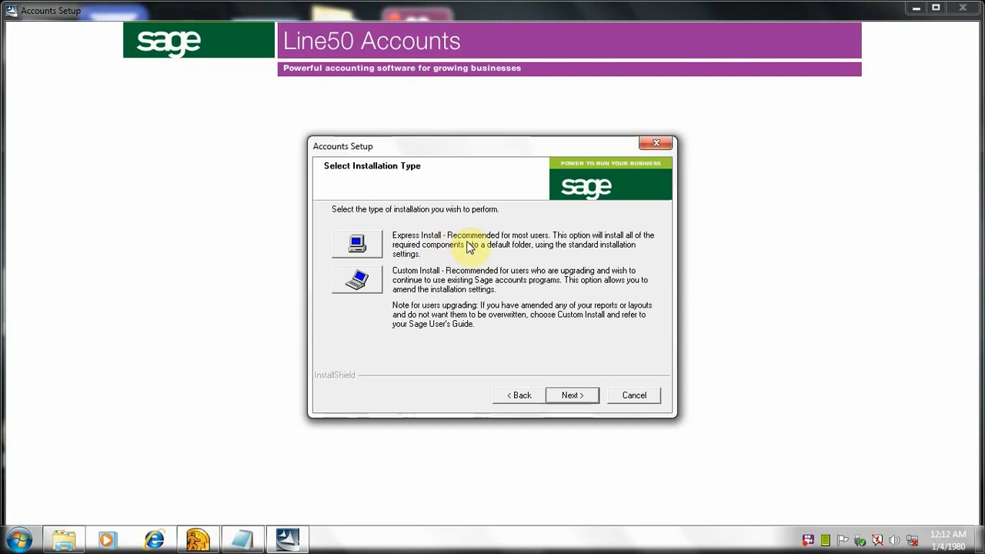
left_click(571, 400)
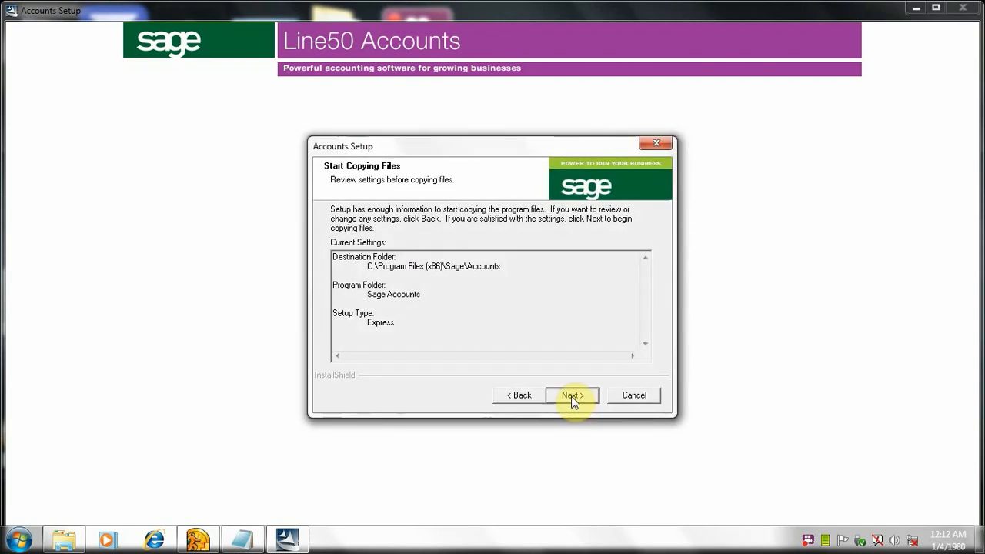
left_click(572, 397)
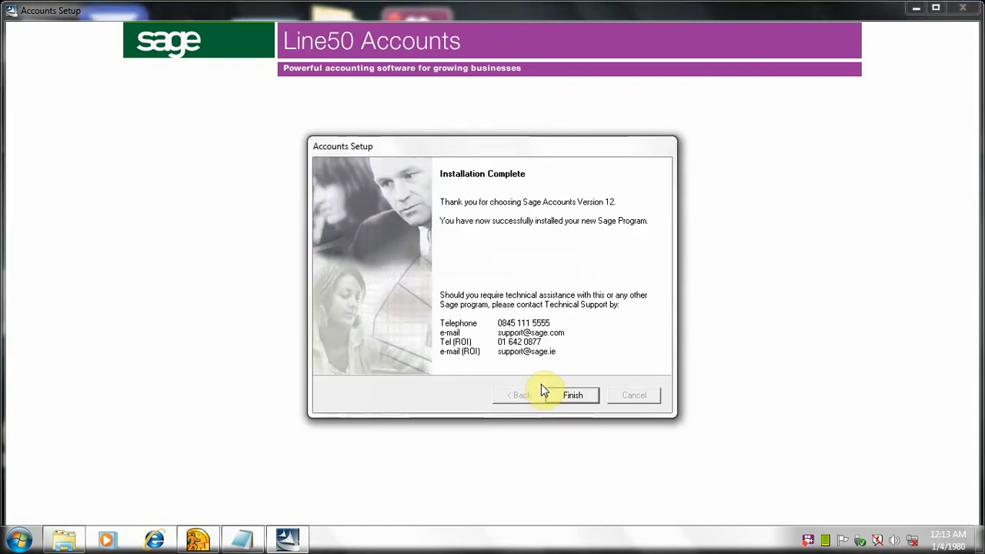
left_click(572, 389)
left_click(572, 397)
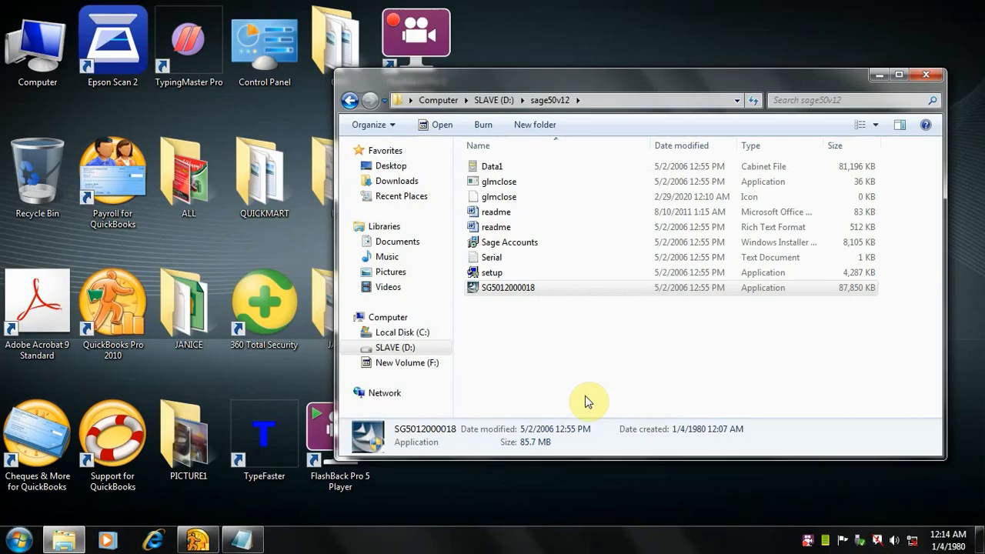
Step: Close the installer folder, launch Sage Accounts V12.00 and choose to create a new company with the General Business - Standard Accounts configuration
left_click(936, 74)
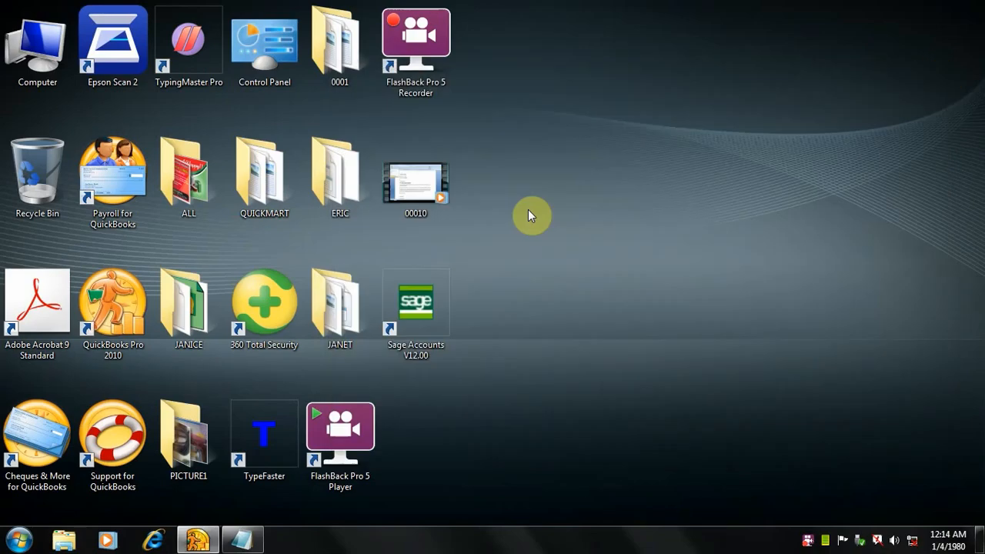
double_click(417, 322)
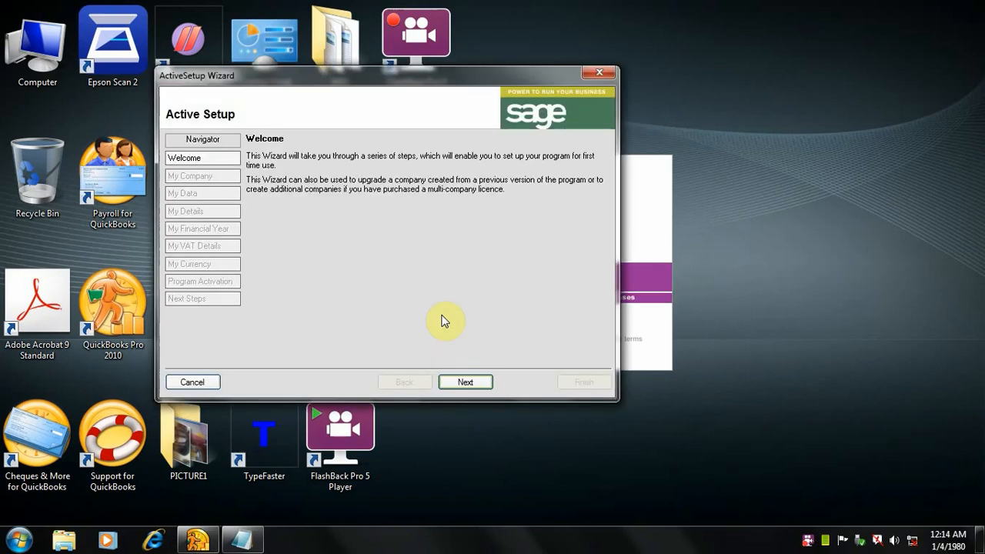
left_click_drag(488, 70, 551, 68)
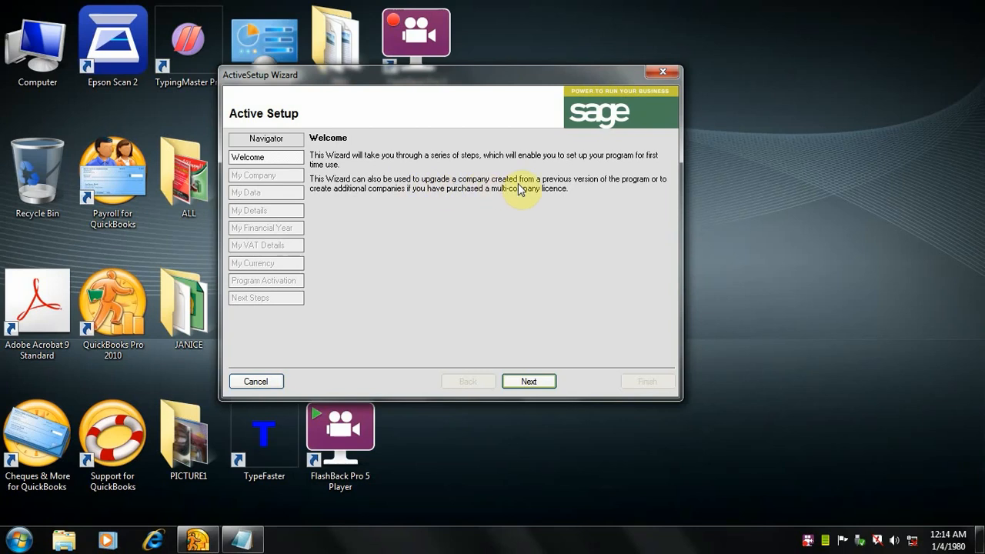
left_click(529, 381)
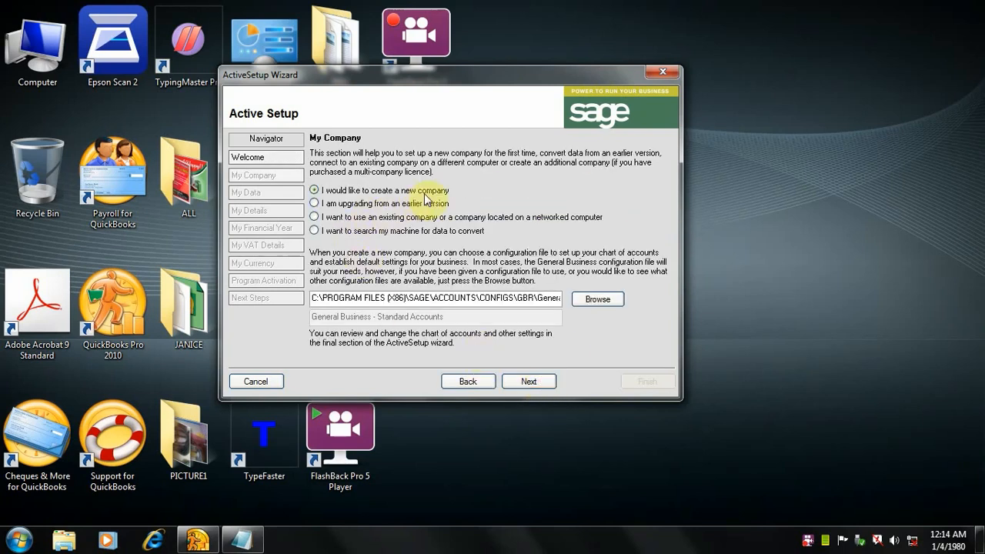
left_click(509, 383)
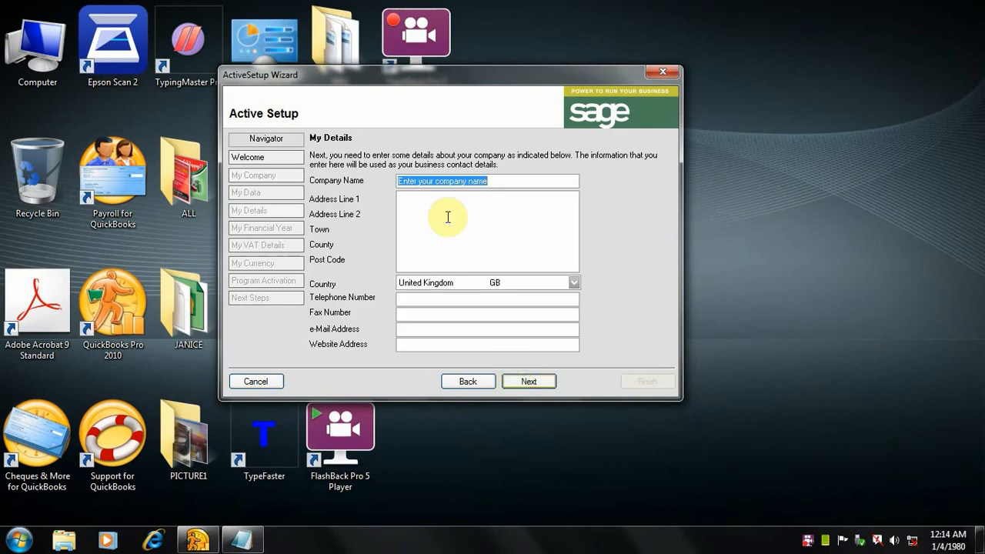
Step: Replace the placeholder company name with BAYO TECHN SEVICES
left_click(497, 182)
left_click_drag(497, 182, 386, 182)
type("ba")
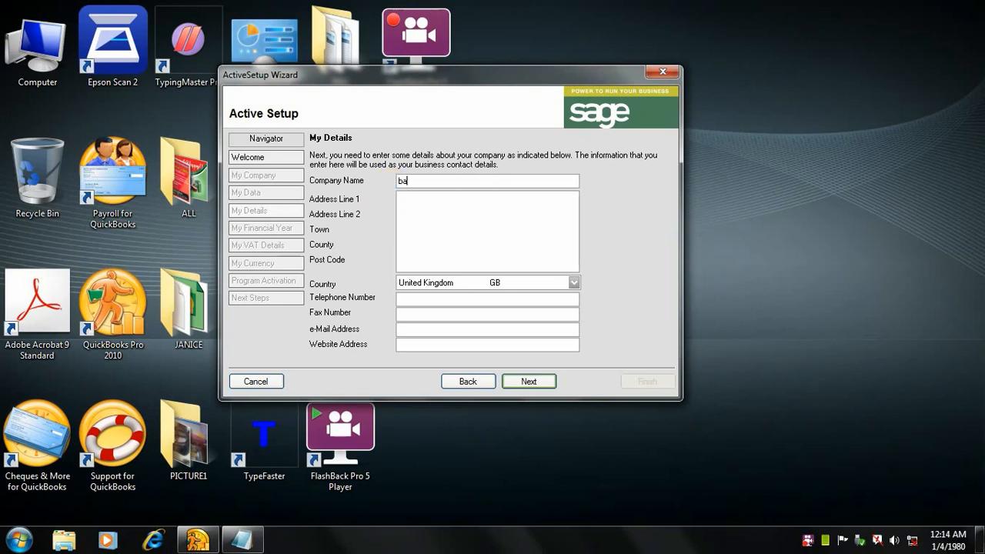
key("BackSpace")
key("BackSpace")
type("BAYO TECHN SEVICES")
Step: Fill in the first and second lines of the company's address in the company details
left_click(412, 199)
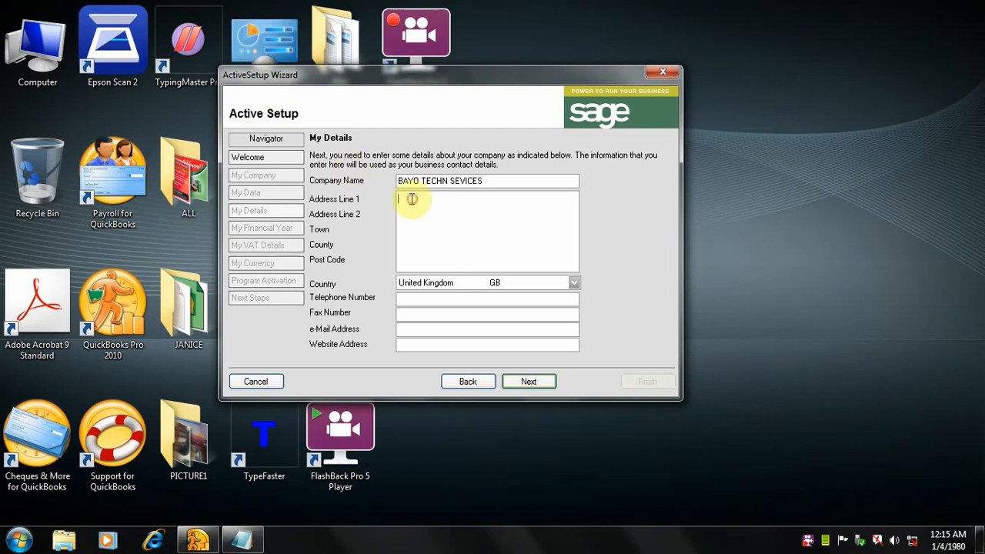
type("NA")
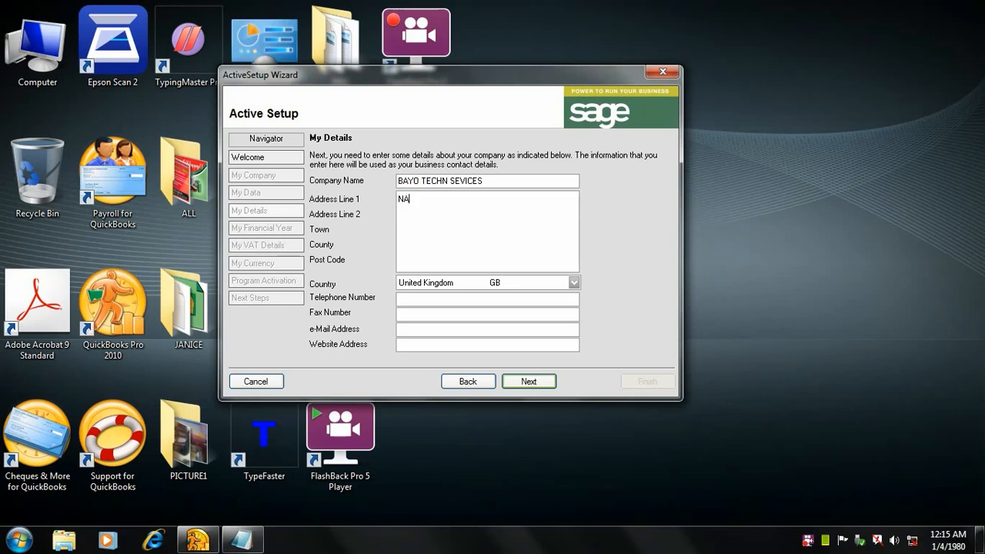
type("IROBI")
key("Return")
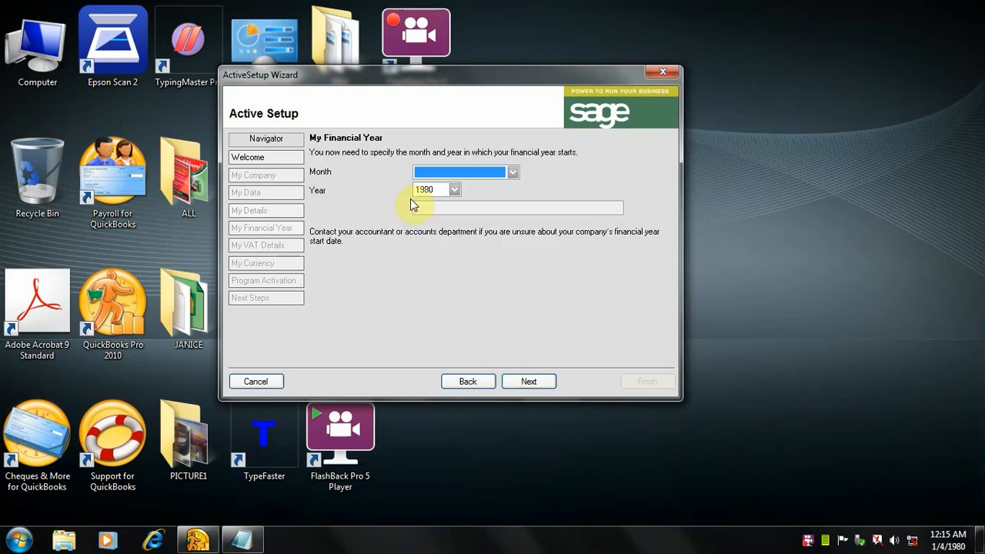
left_click(465, 381)
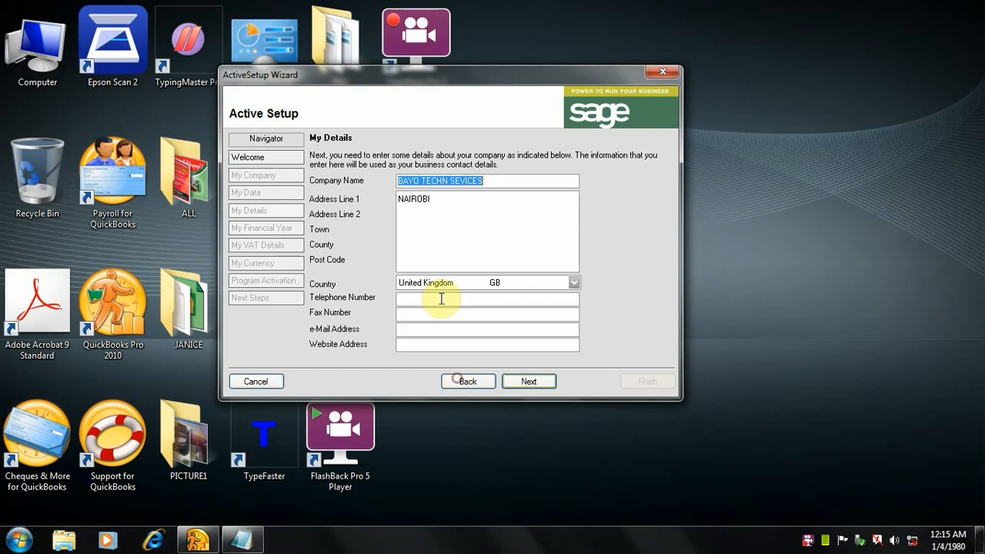
left_click(406, 215)
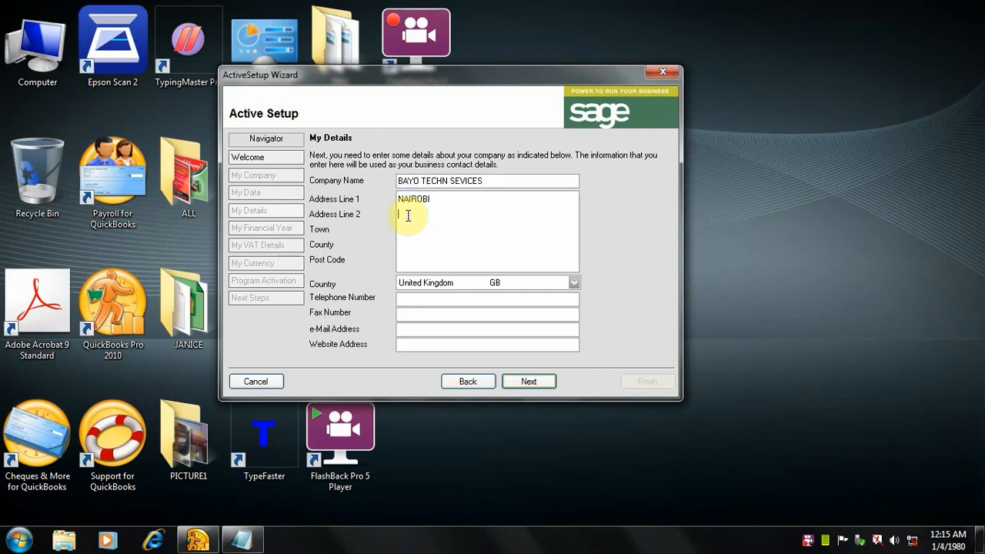
type("KENYA")
left_click_drag(436, 216, 397, 210)
left_click(428, 220)
key("Return")
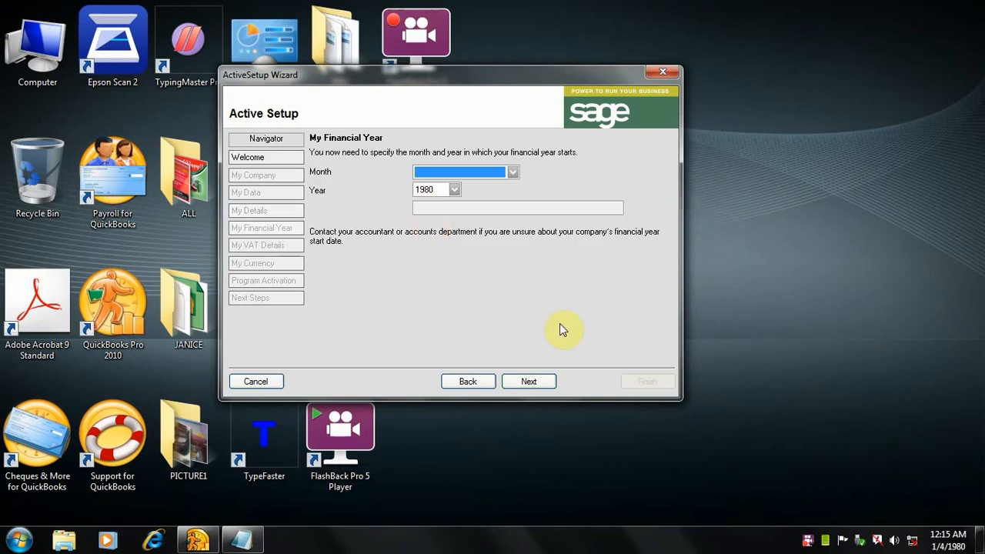
left_click(469, 382)
left_click(443, 219)
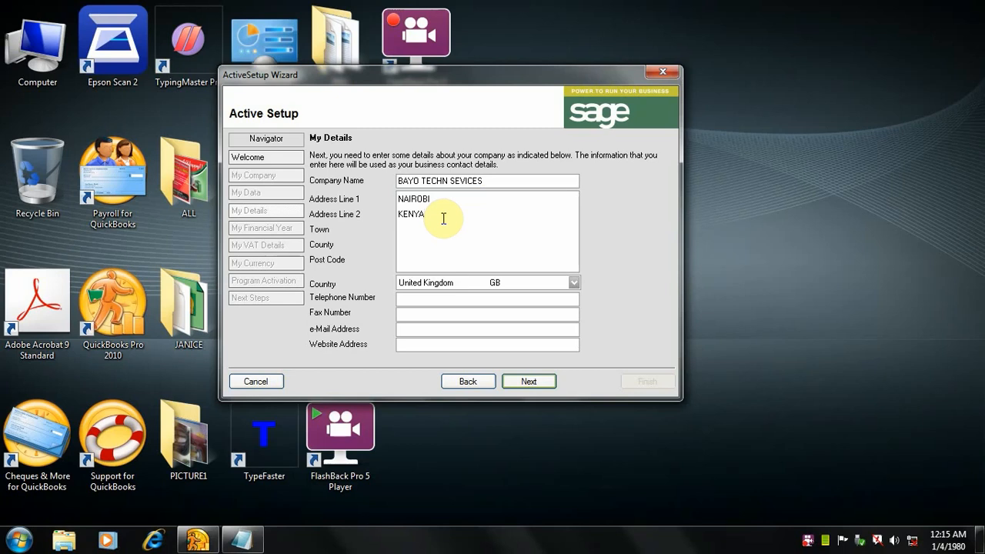
key("Return")
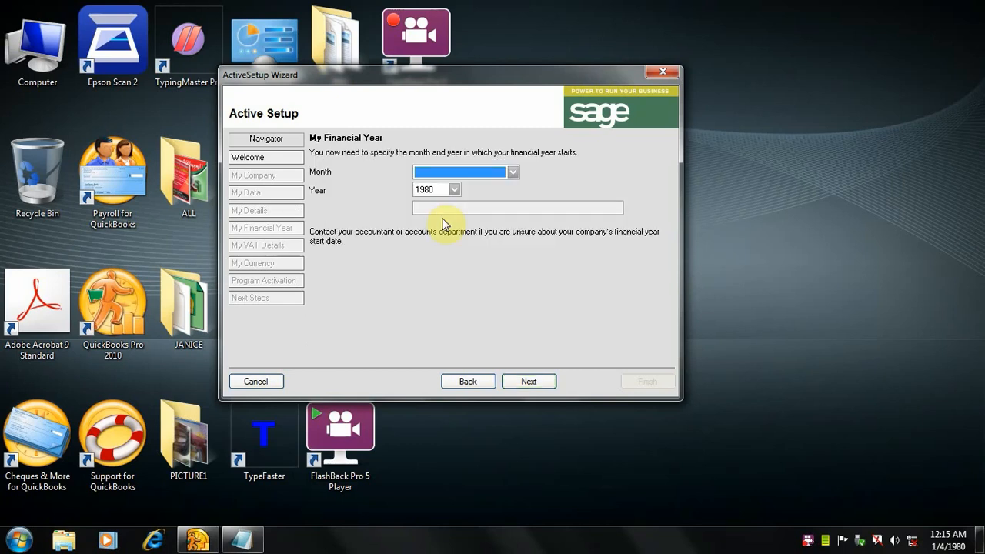
left_click(475, 380)
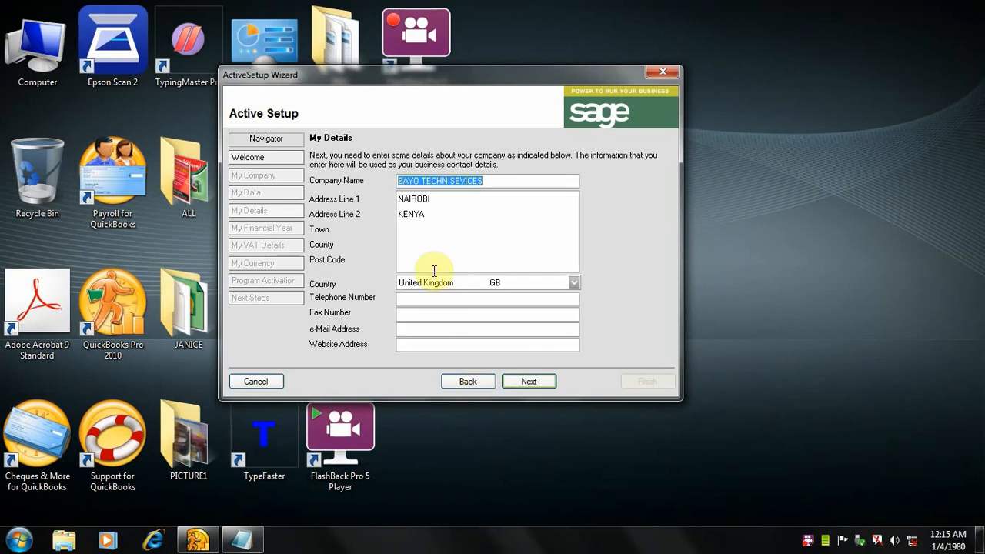
left_click(438, 220)
key("Return")
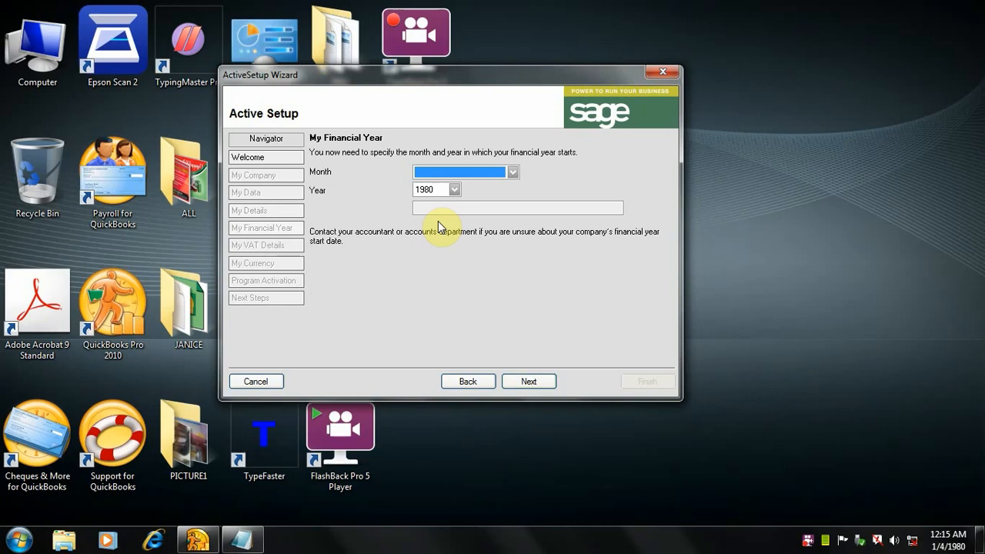
left_click(467, 381)
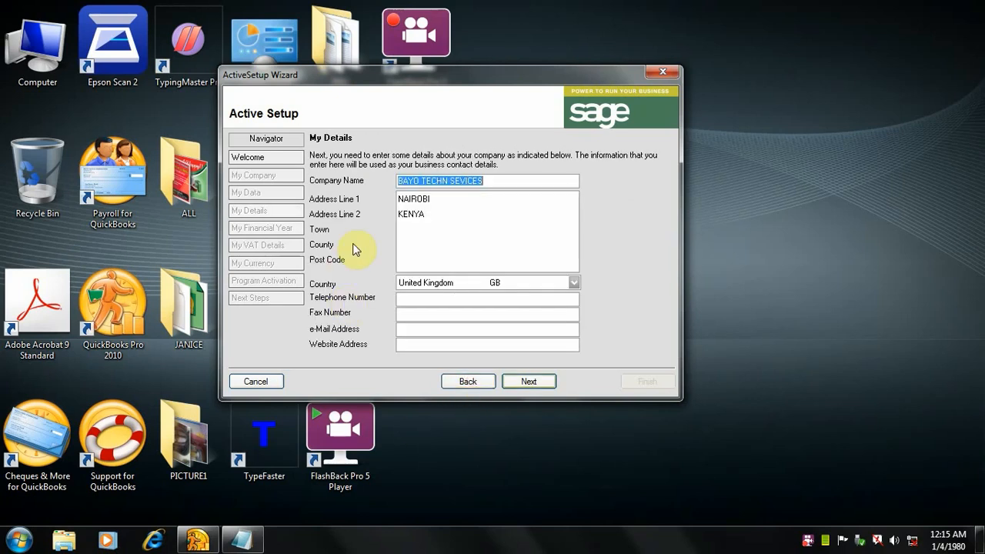
Step: Enter the company's post code and county in the address block, correcting the spelling of the county
left_click(406, 229)
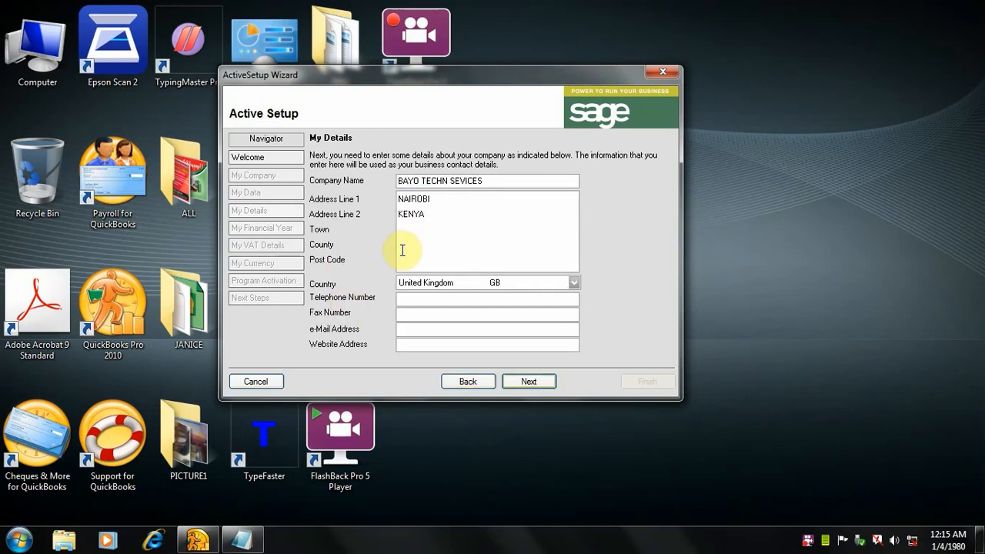
left_click(399, 254)
type("00200")
left_click(449, 243)
type("EMAKASI")
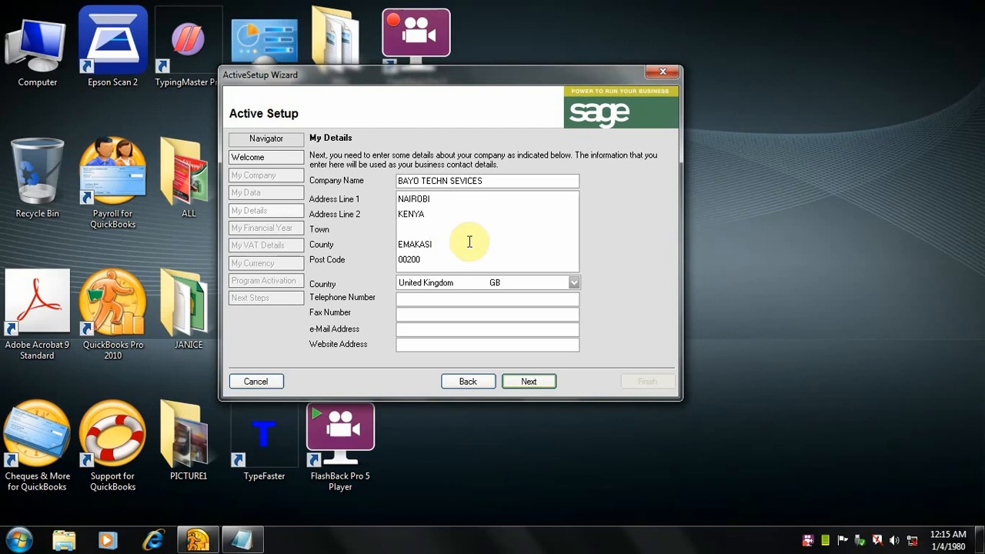
left_click(413, 241)
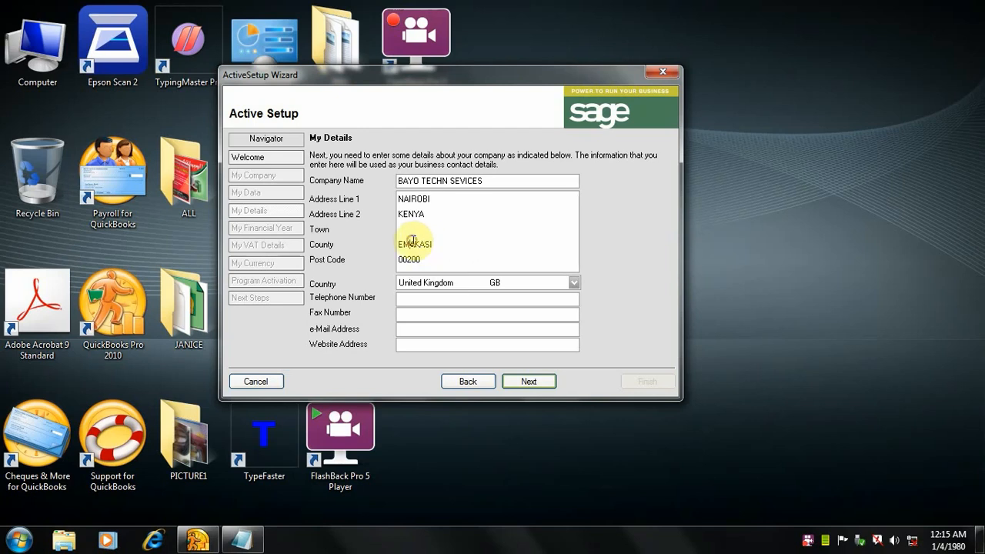
type("B")
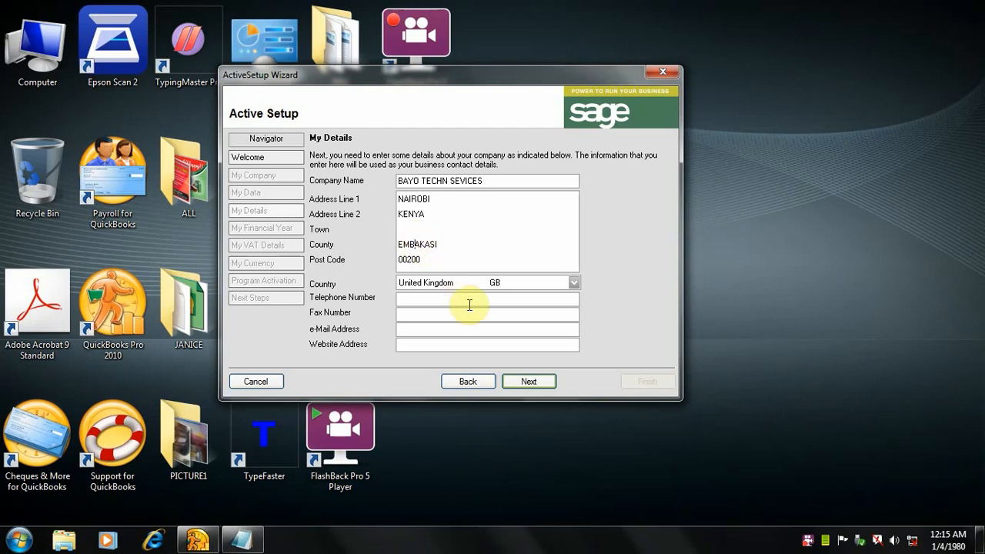
Step: Set the company's country to Kenya and go to the telephone number entry
left_click(572, 283)
scroll(568, 306, "down", 2)
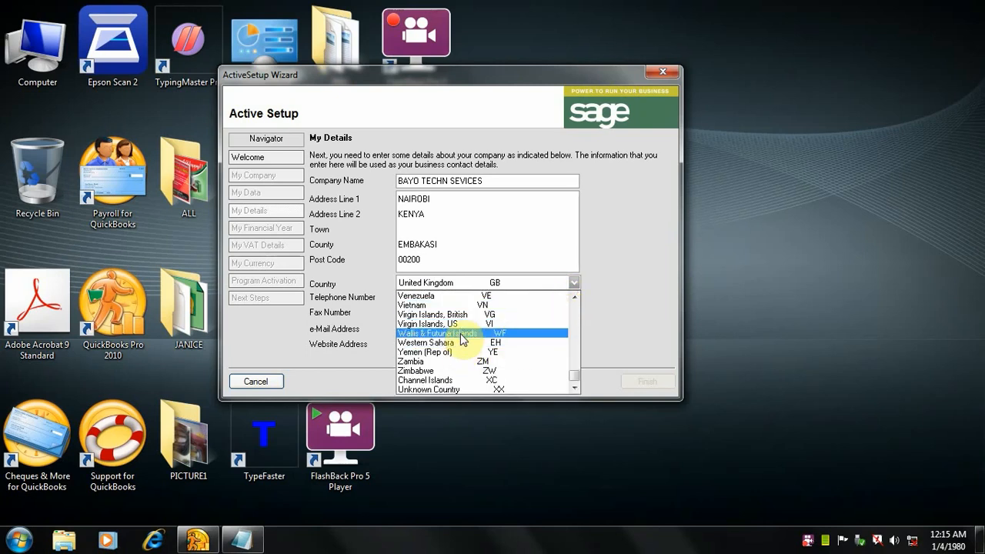
key("k")
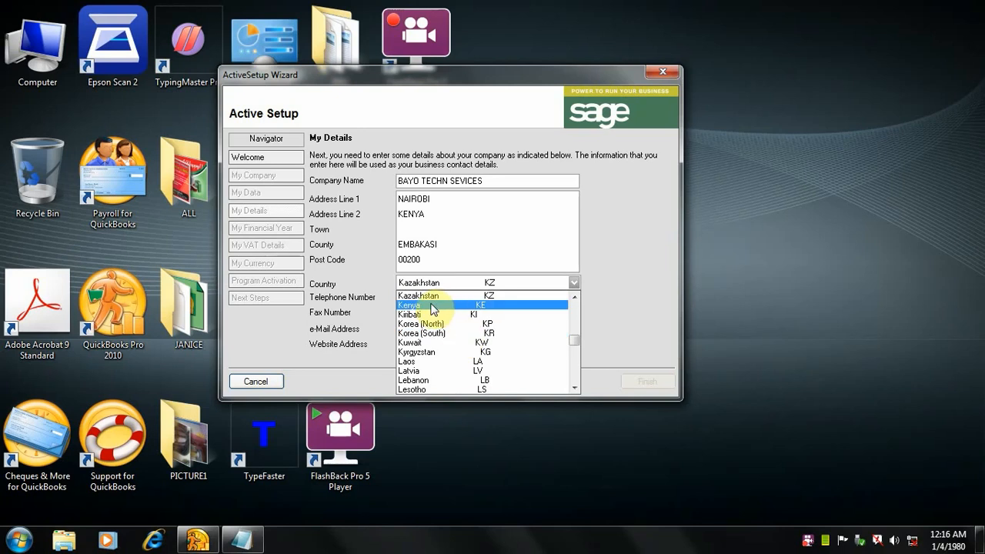
left_click(432, 305)
left_click(432, 304)
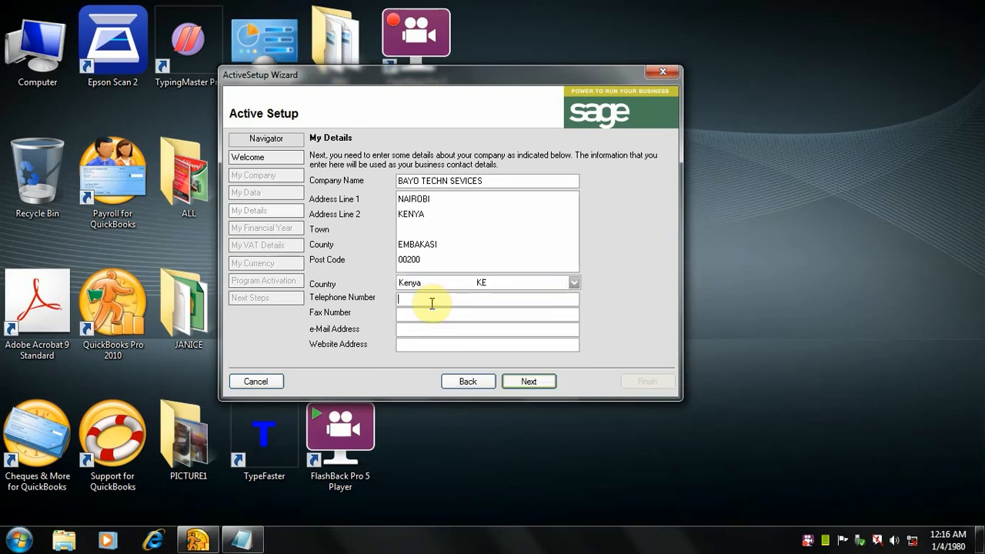
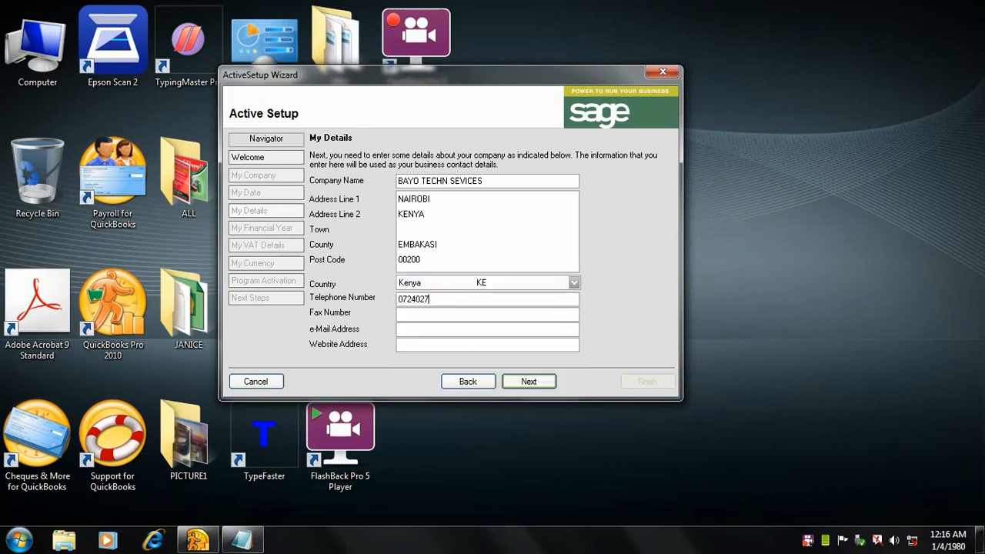
Step: Enter the company's telephone number and fax number in the contact details
left_click(463, 311)
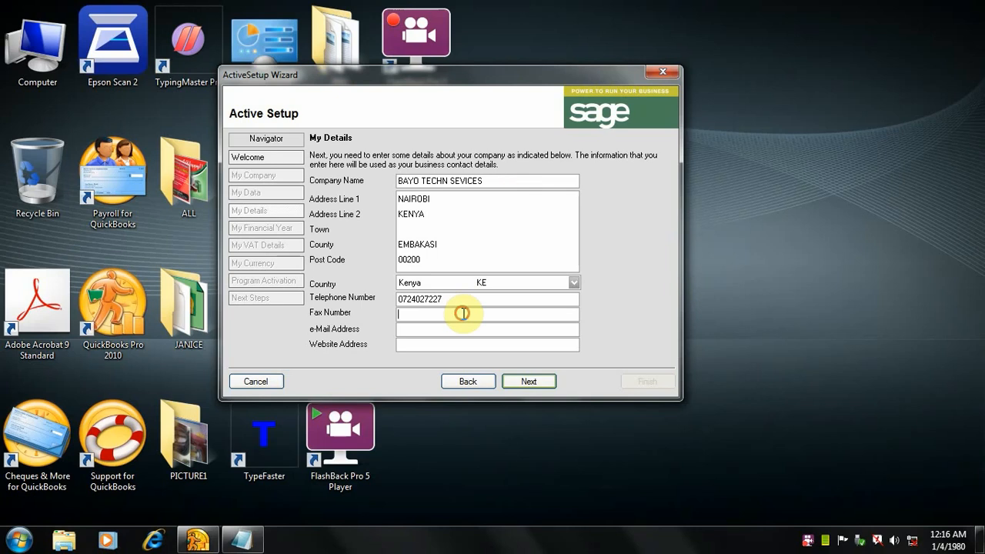
type("21540")
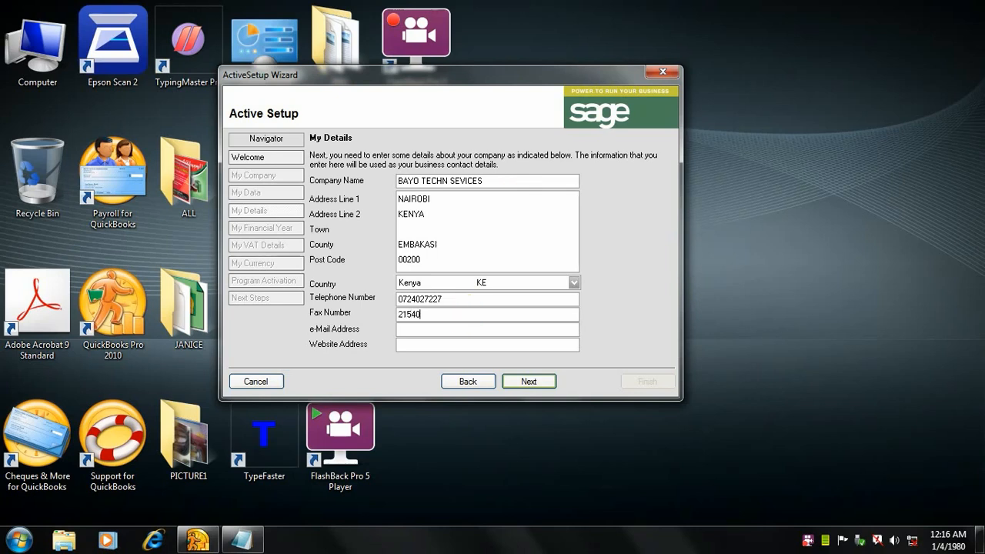
Step: Fill in the company's e-mail address in the contact details
left_click(445, 328)
left_click(449, 346)
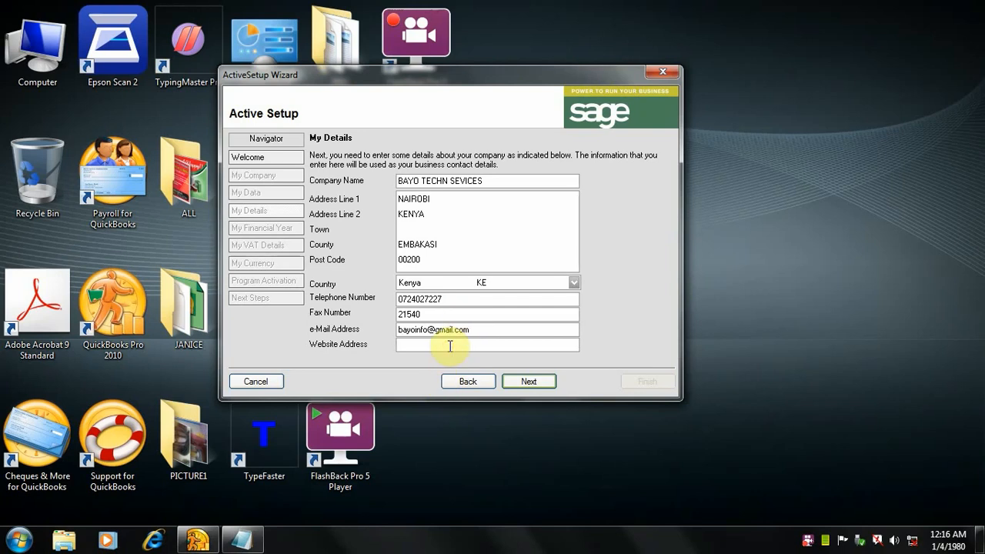
type("WWW.BA")
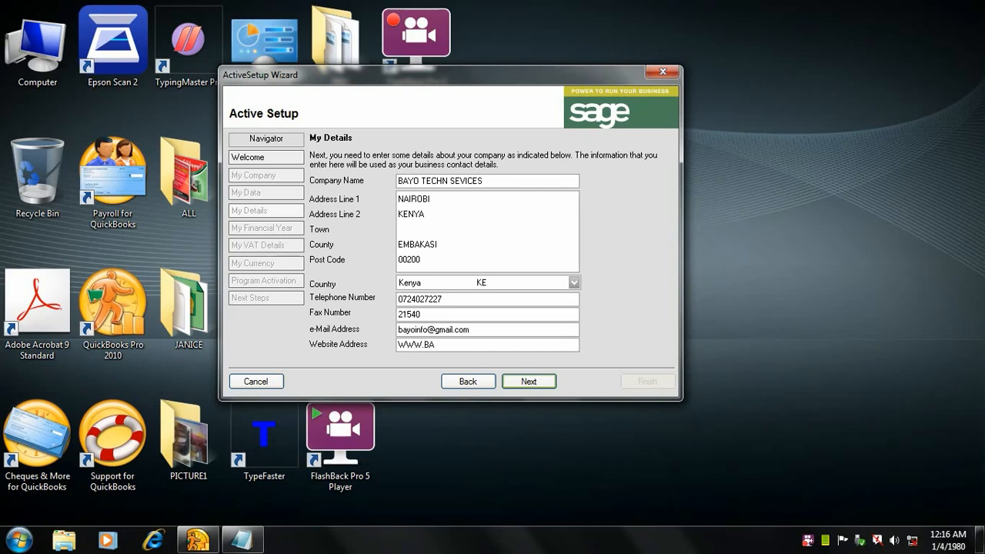
left_click_drag(505, 179, 390, 174)
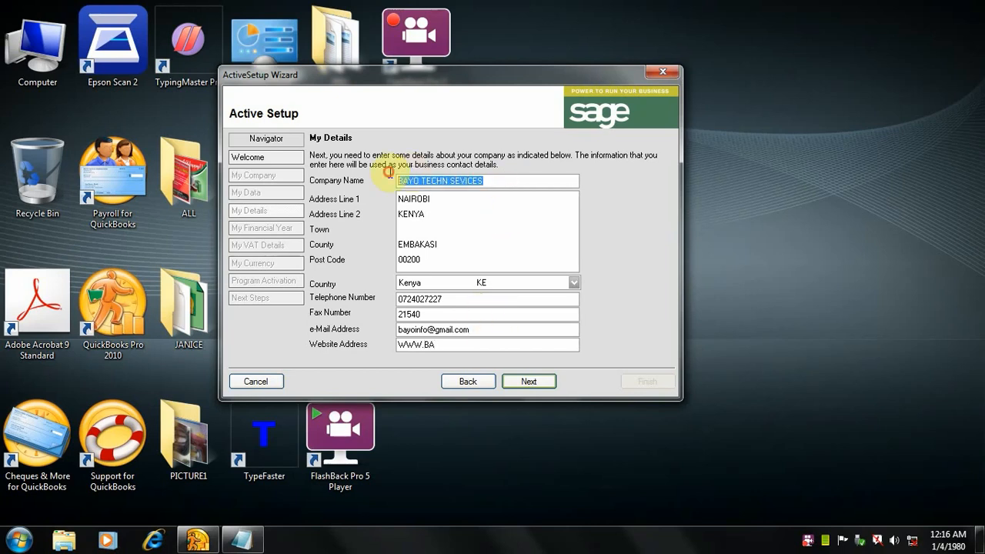
right_click(413, 183)
left_click(447, 233)
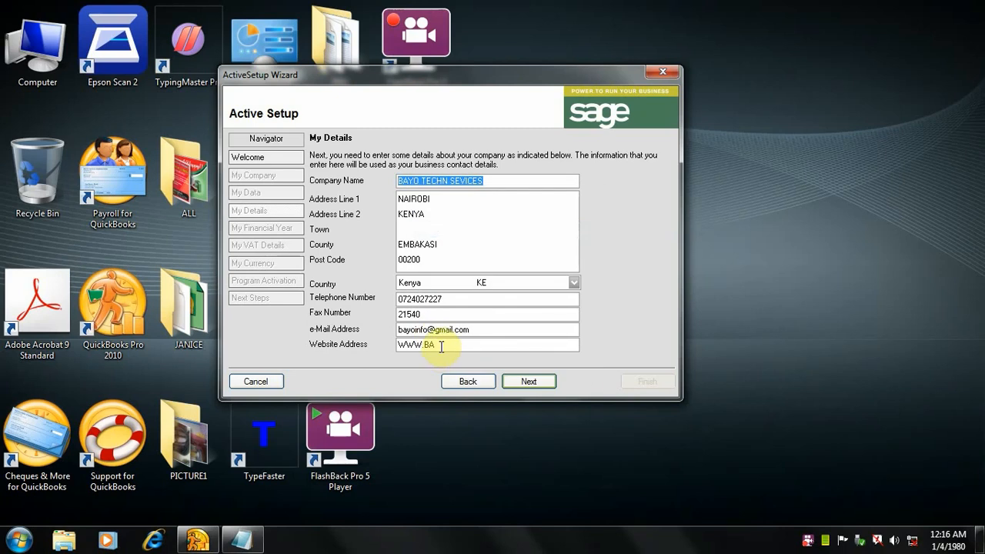
left_click(440, 345)
right_click(440, 346)
left_click(477, 210)
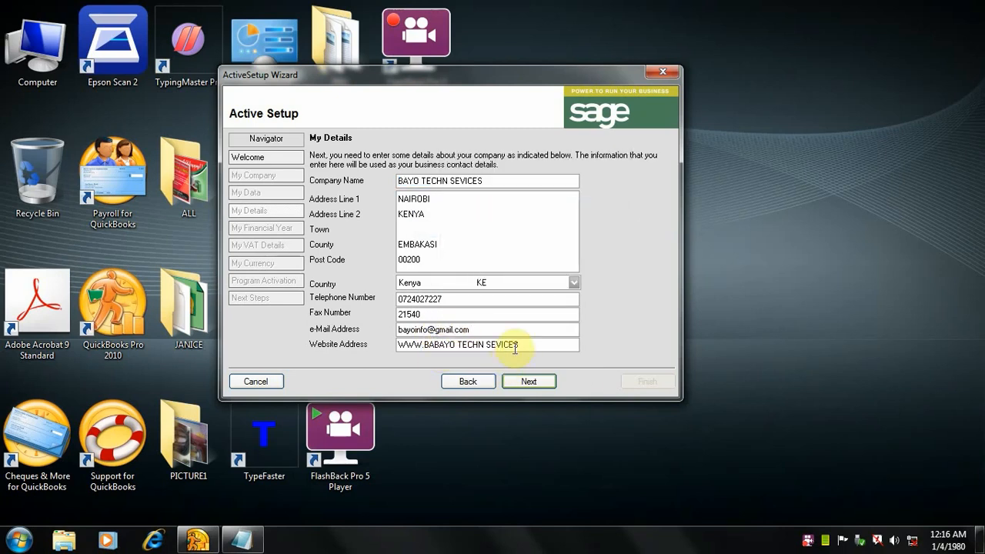
left_click(460, 345)
key("BackSpace")
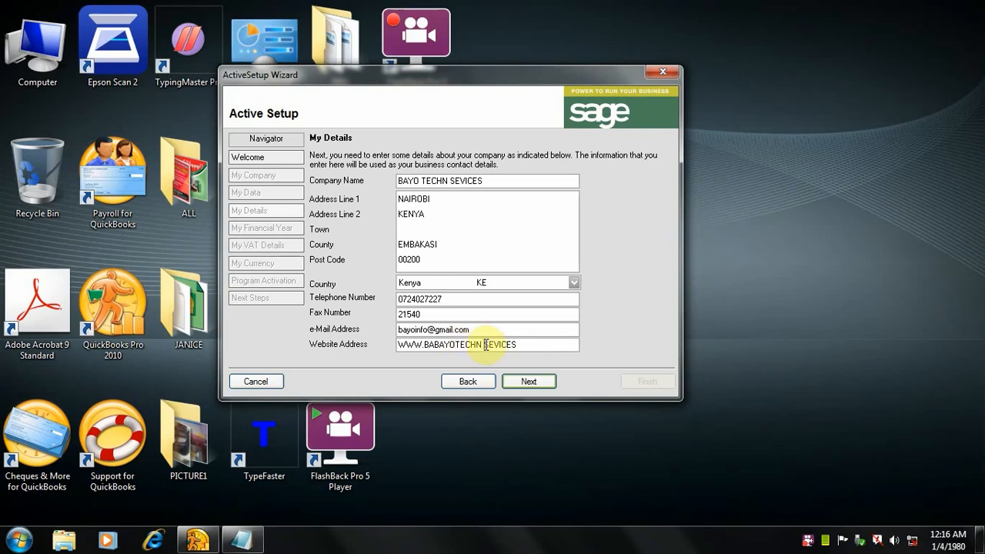
key("BackSpace")
key("BackSpace")
left_click(512, 345)
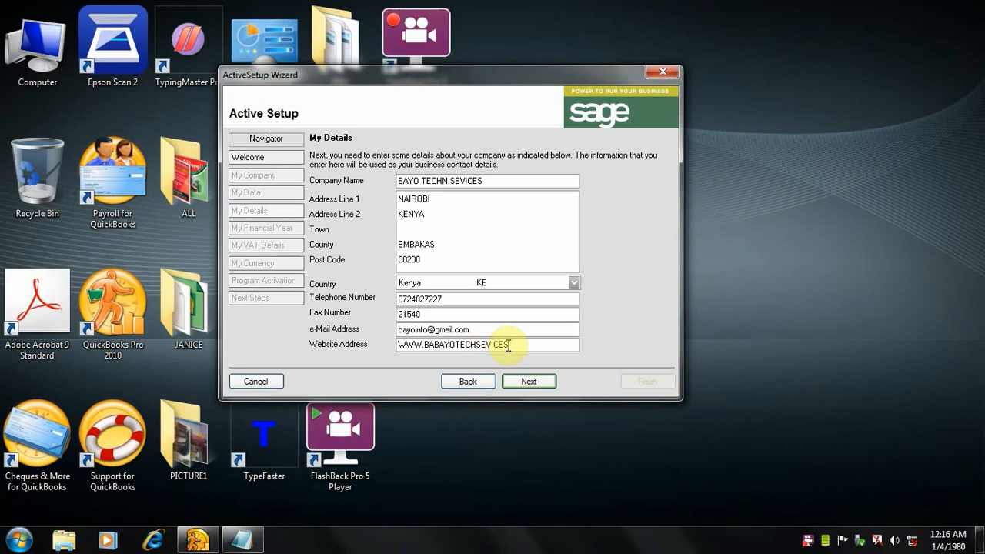
type(".CO.LE")
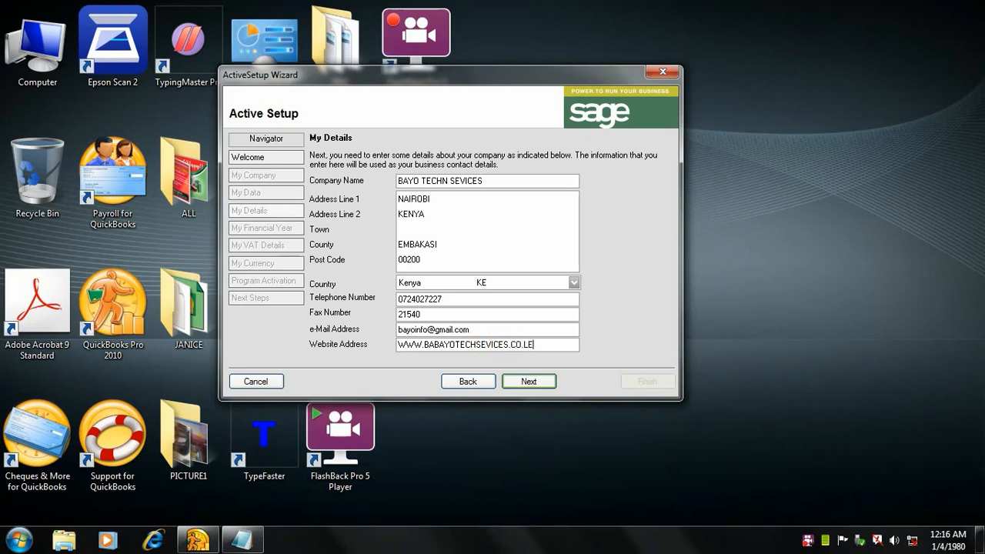
key("BackSpace")
key("BackSpace")
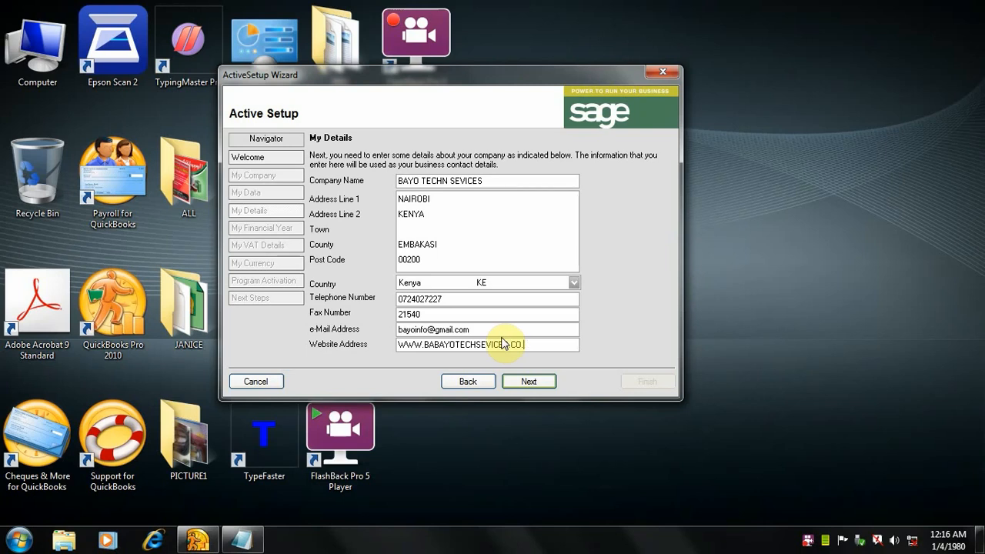
type("KE")
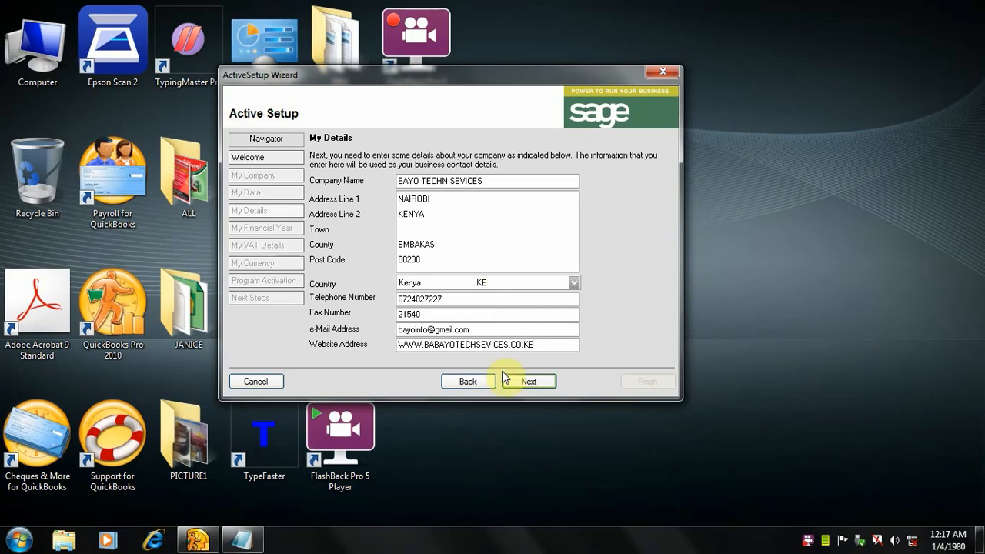
Step: Delete the N at the end of TECHN in the company name and continue to the financial year settings
left_click(448, 182)
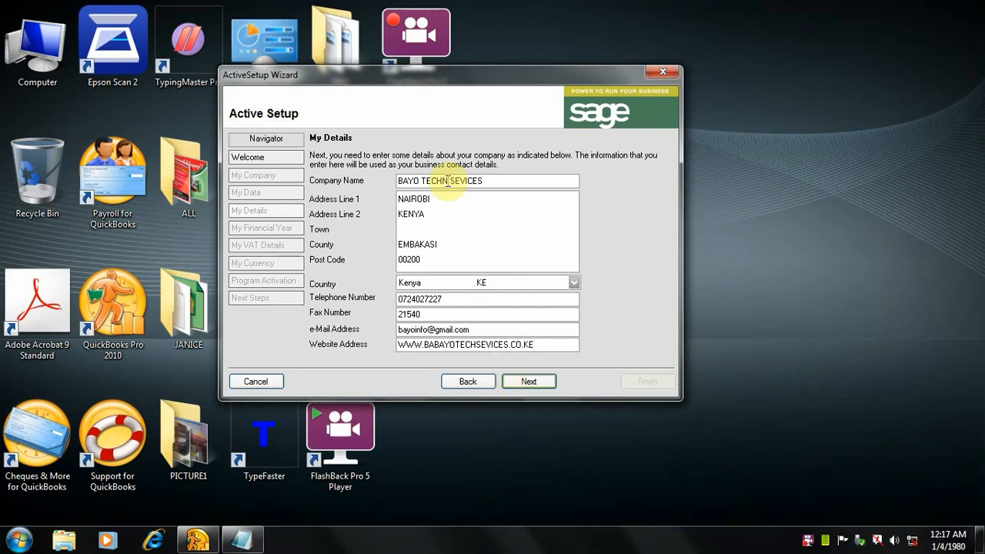
key("BackSpace")
left_click(528, 381)
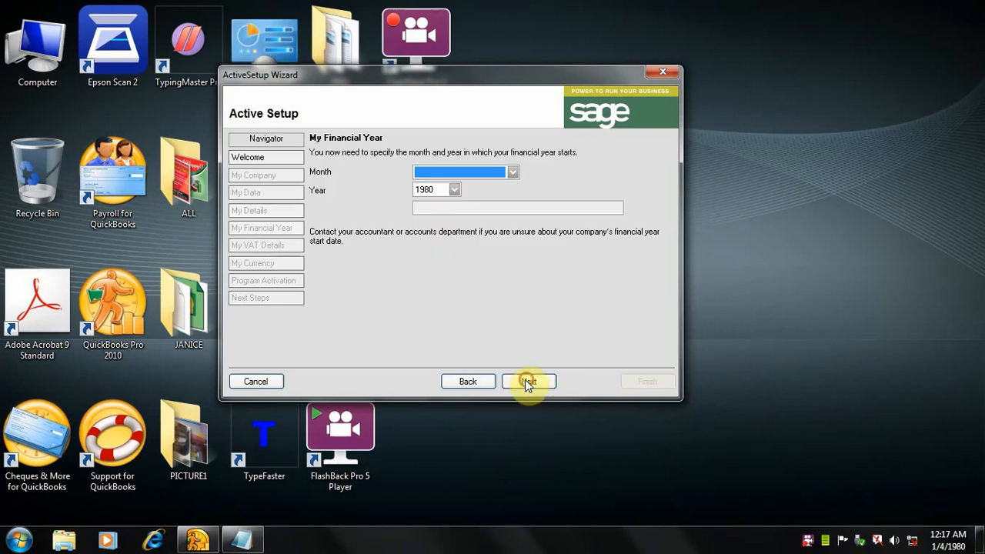
Step: Set the start of the company's financial year to July 2023
left_click(509, 174)
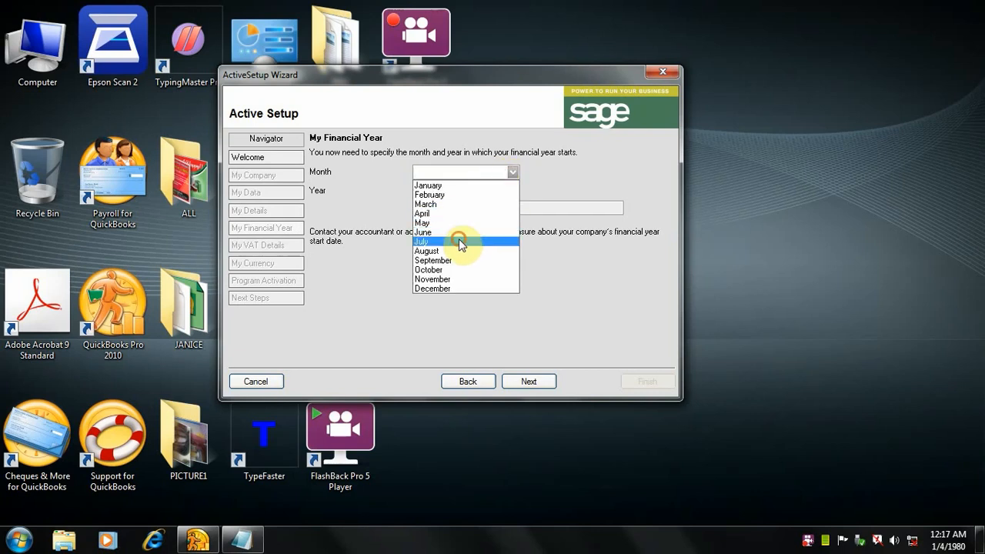
left_click(459, 241)
left_click(453, 190)
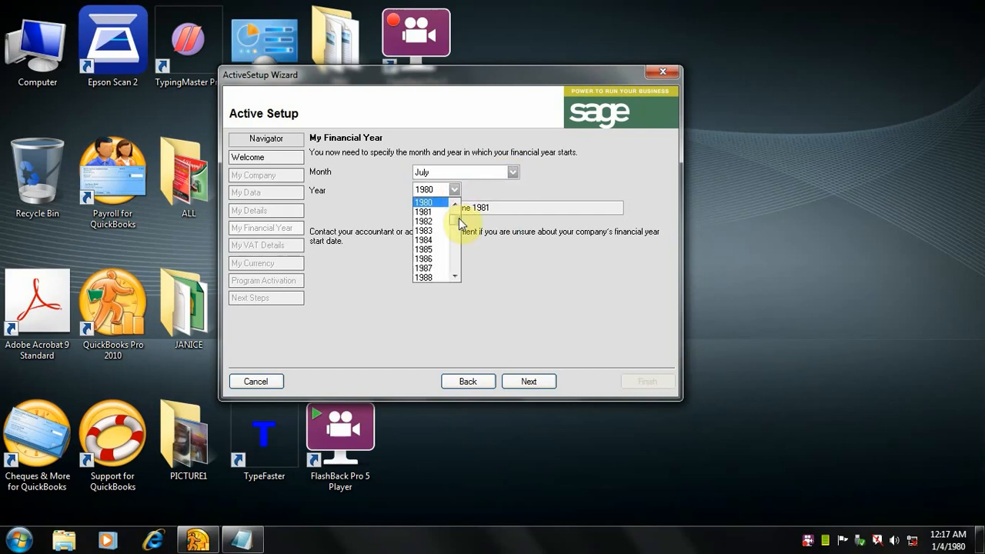
left_click(459, 276)
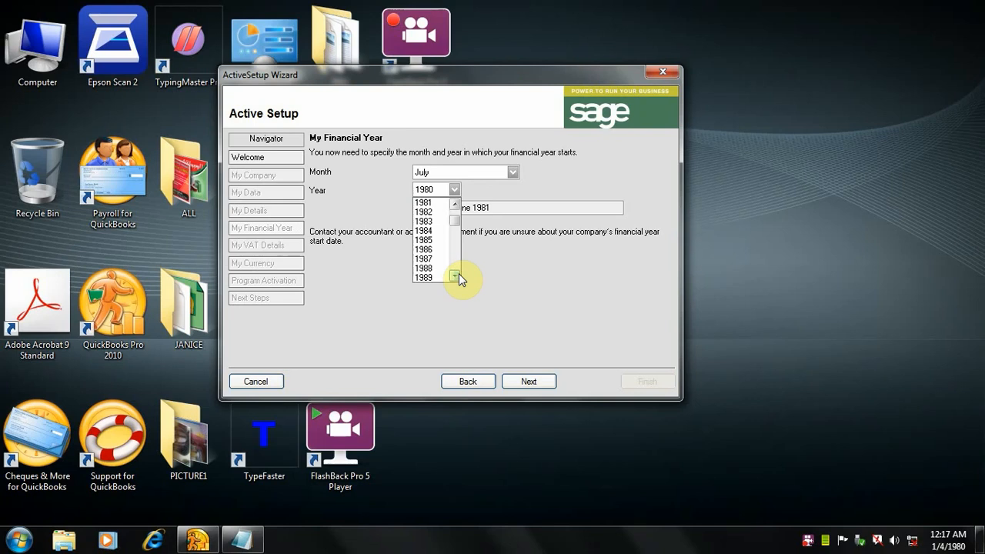
left_click(456, 275)
left_click(455, 275)
left_click(456, 276)
left_click(456, 275)
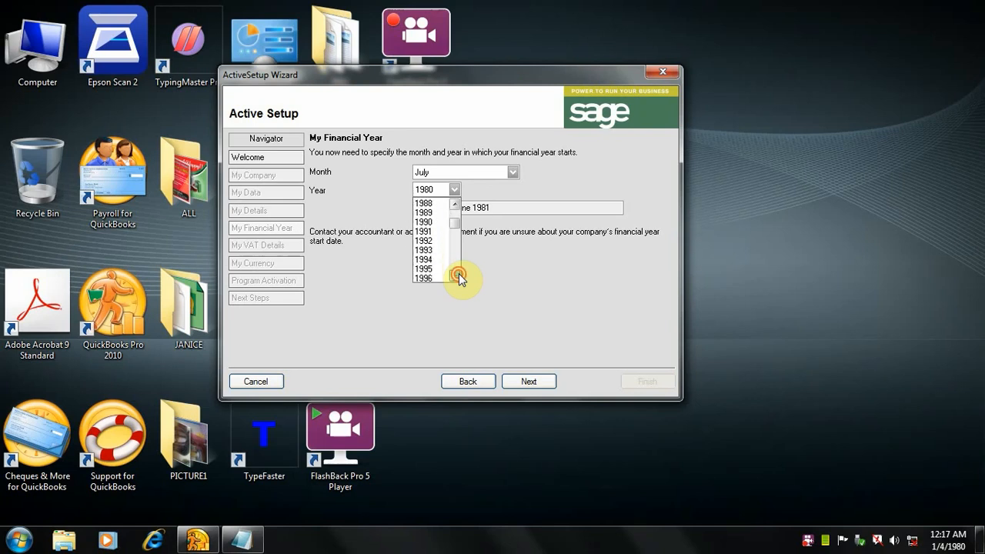
left_click(456, 276)
left_click(456, 275)
left_click(455, 276)
left_click(456, 275)
left_click(456, 275)
left_click(455, 275)
left_click(455, 276)
left_click(456, 276)
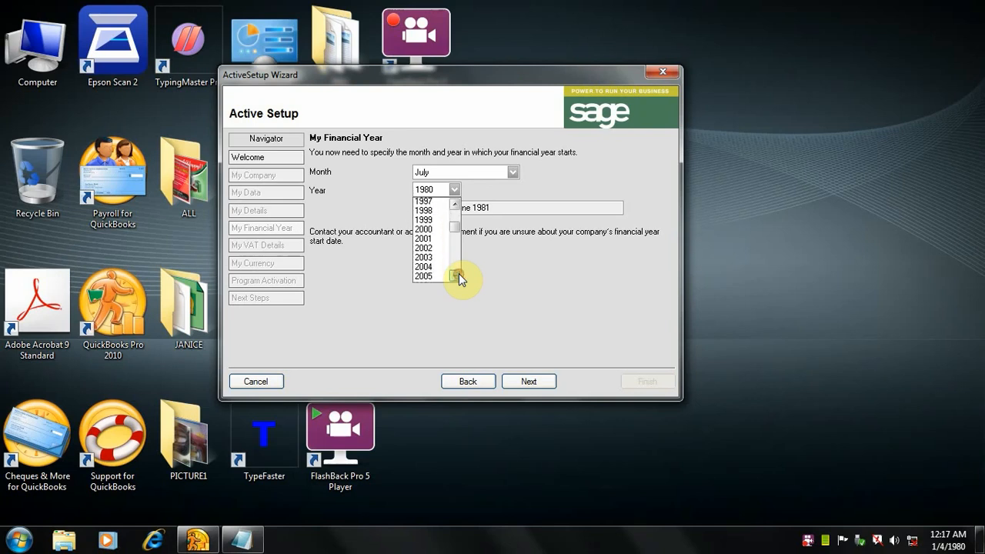
left_click(455, 276)
left_click(455, 276)
left_click(456, 275)
left_click(456, 276)
left_click(456, 276)
left_click(456, 276)
left_click(456, 276)
left_click(455, 275)
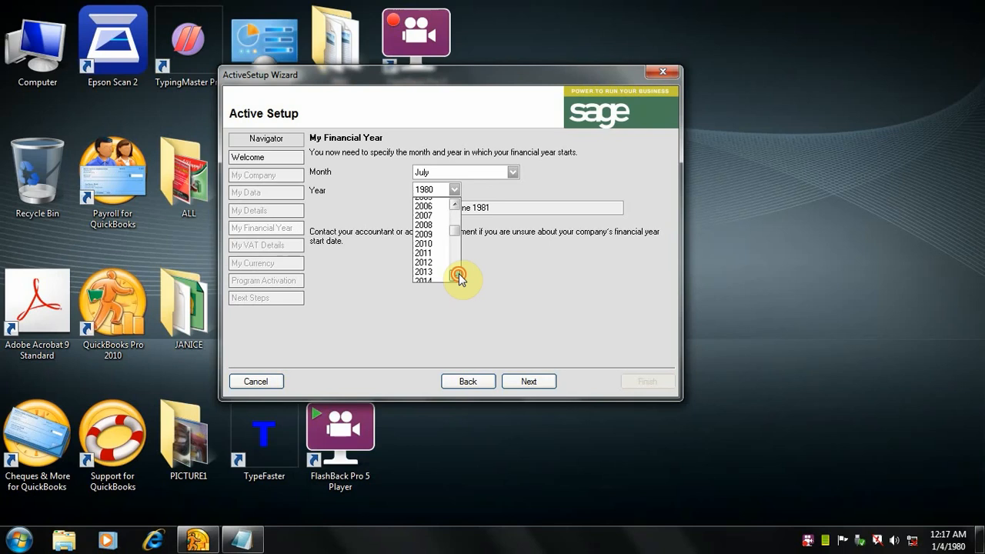
left_click(456, 276)
left_click(456, 275)
left_click(456, 275)
left_click(456, 275)
left_click(455, 276)
left_click(456, 276)
left_click(456, 275)
left_click(456, 275)
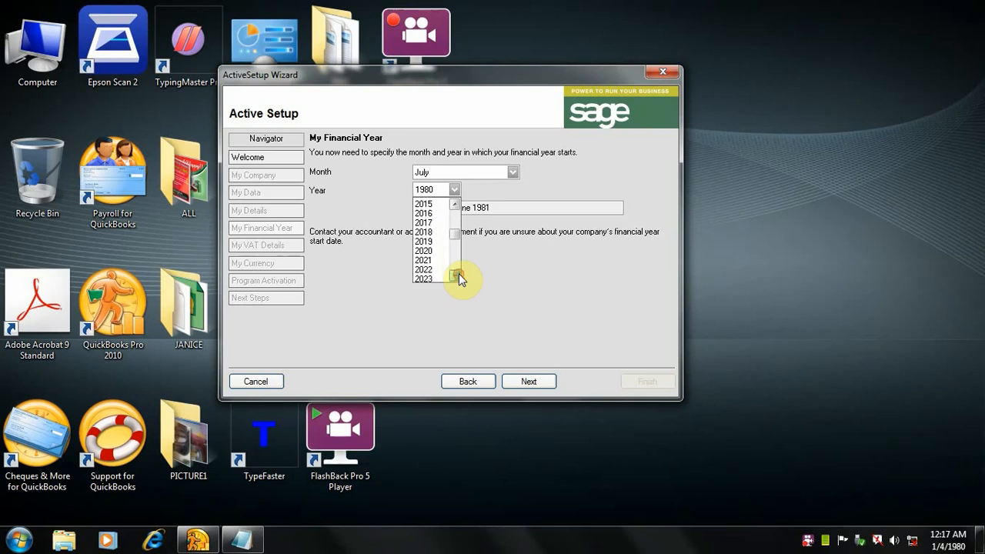
left_click(442, 277)
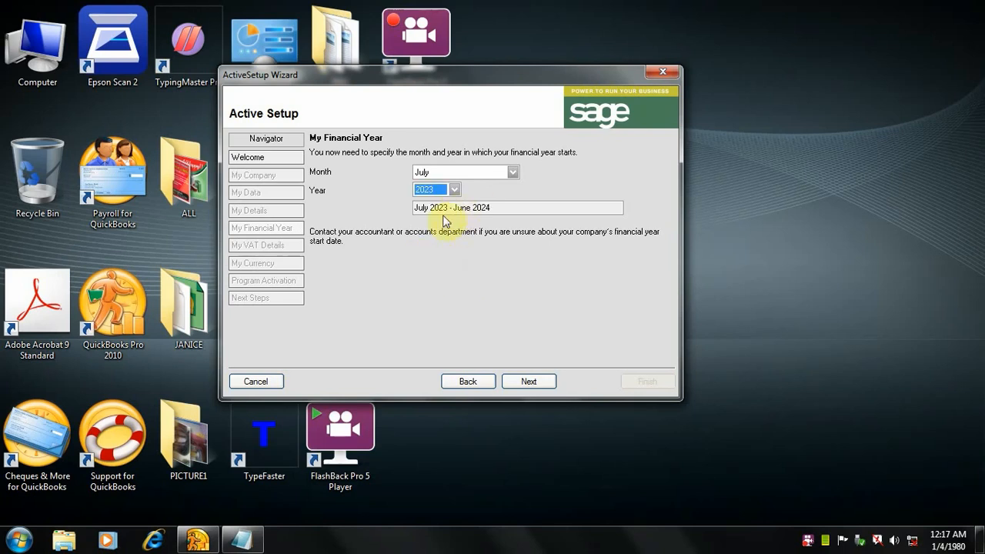
left_click(496, 208)
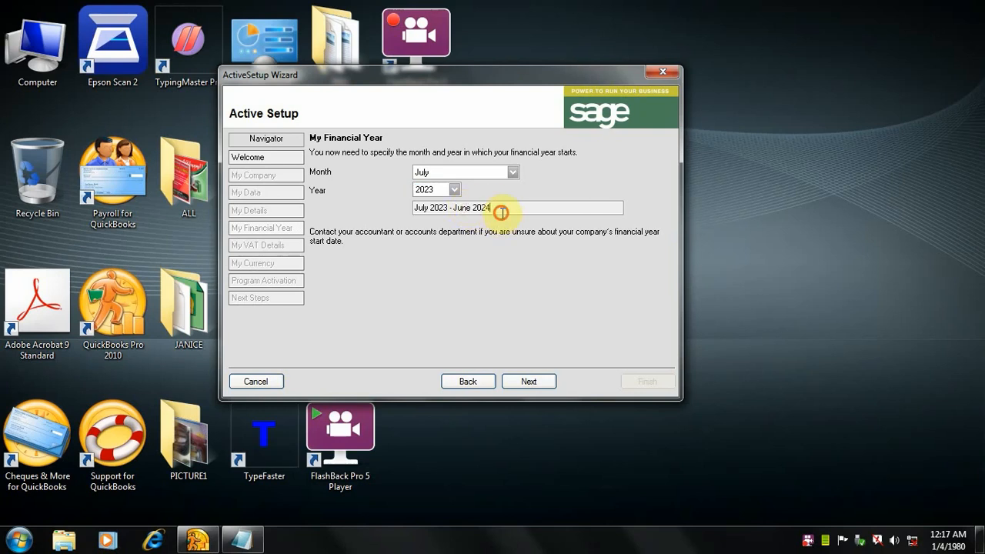
Step: Continue to the VAT details, enter the company's VAT registration number and accept the page
left_click(530, 382)
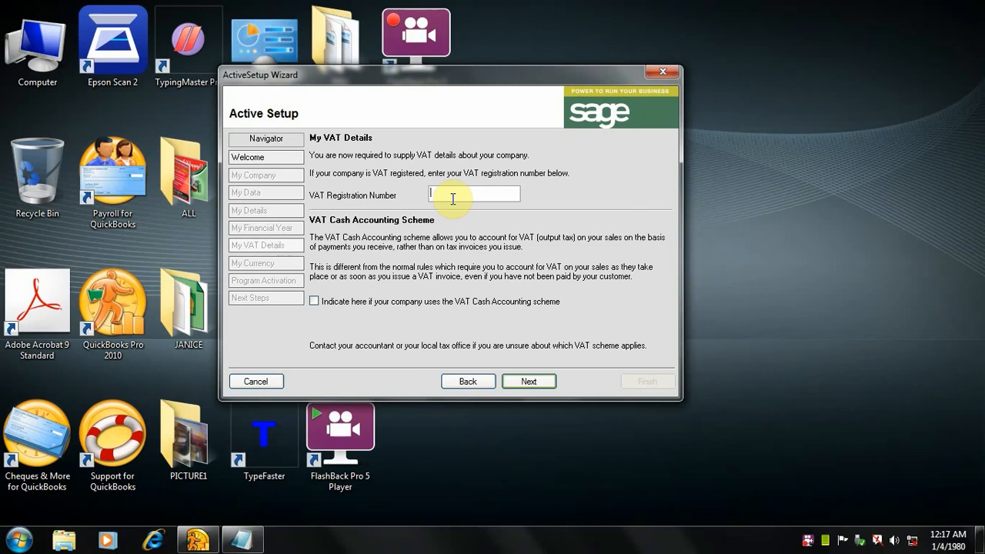
type("777")
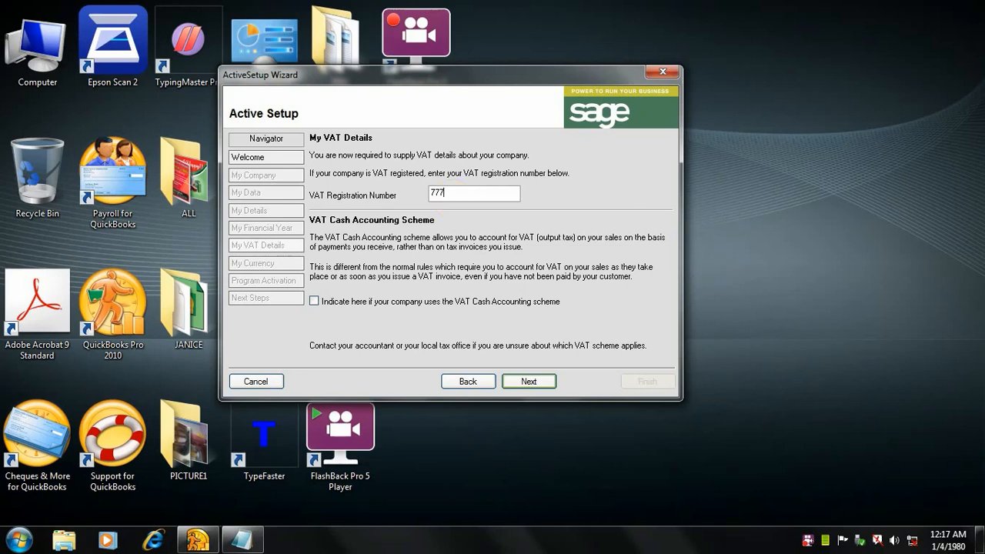
left_click(538, 383)
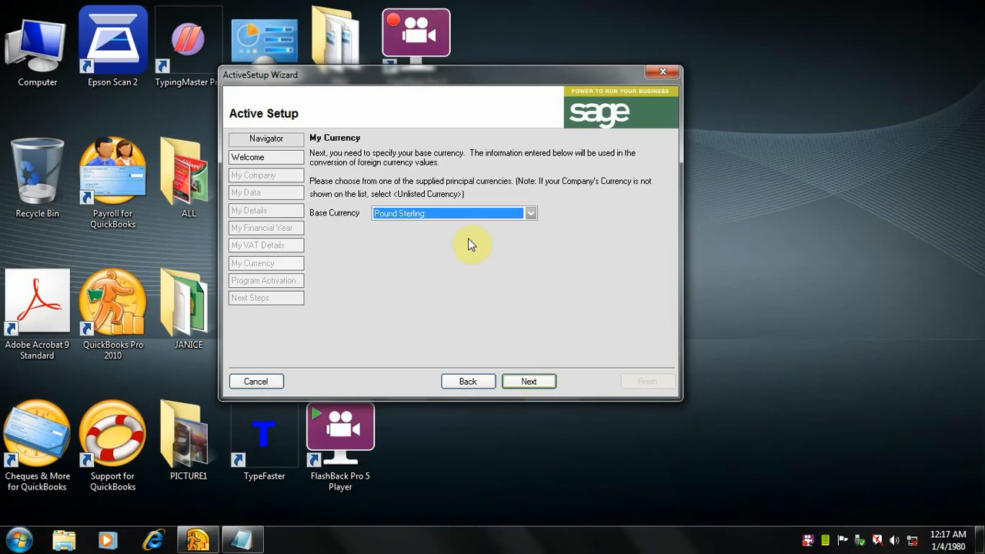
Step: Look through the supplied currencies, set the base currency to <Unlisted Currency> and continue to program activation
left_click(518, 218)
scroll(470, 255, "down", 4)
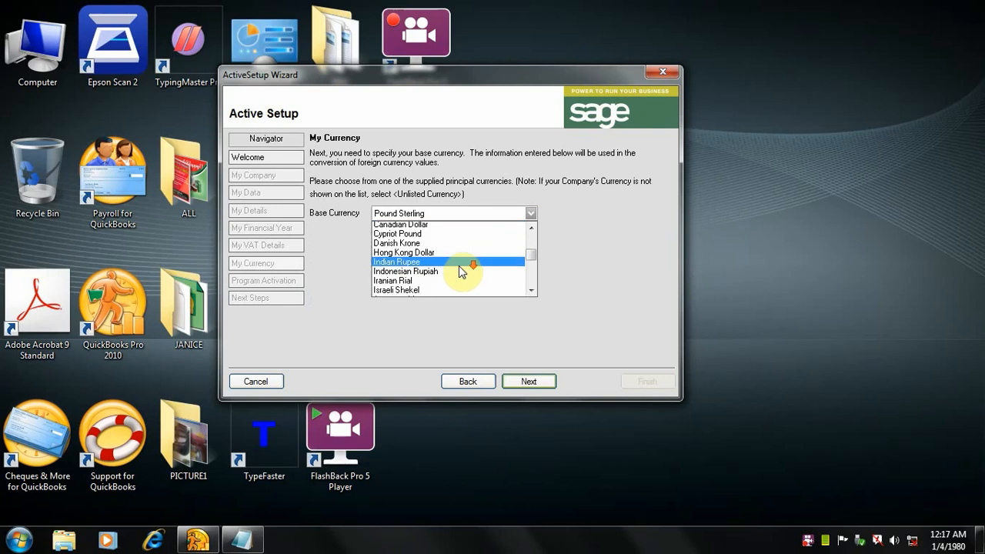
scroll(459, 265, "down", 4)
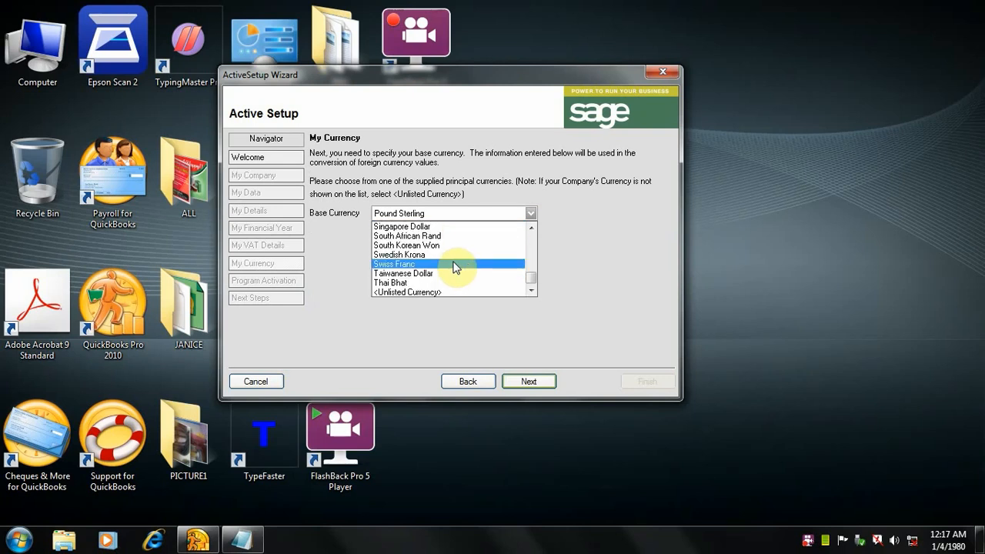
scroll(455, 267, "up", 1)
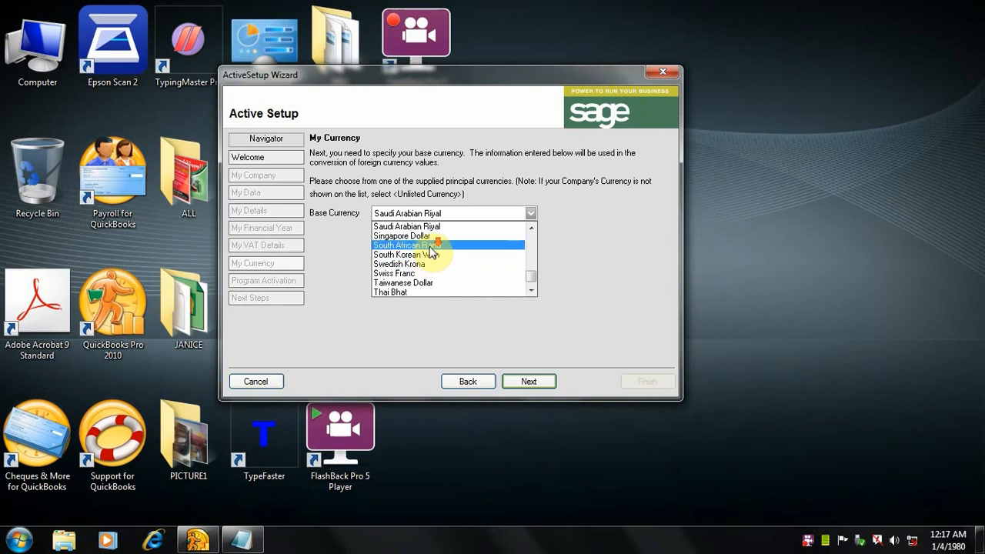
scroll(429, 254, "down", 1)
scroll(430, 254, "up", 10)
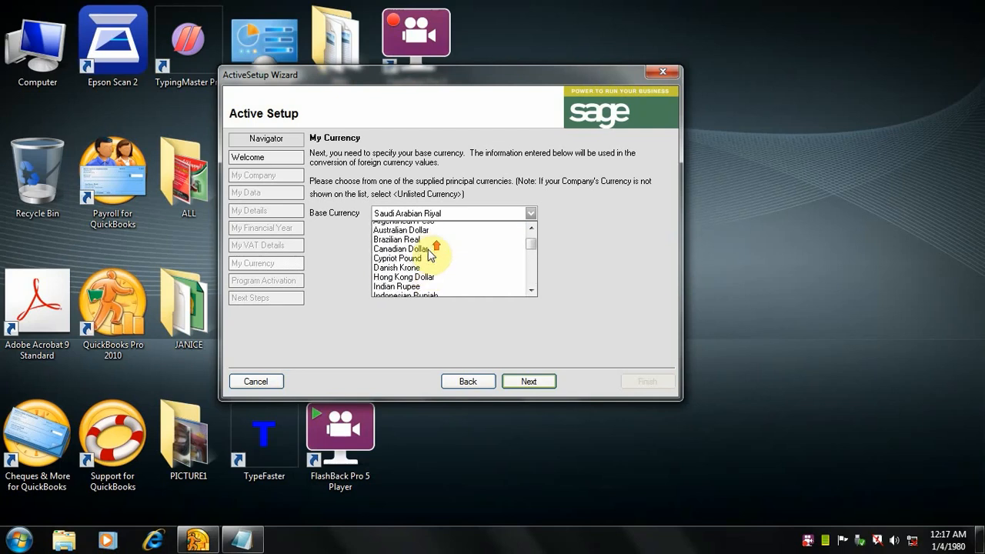
scroll(429, 262, "down", 10)
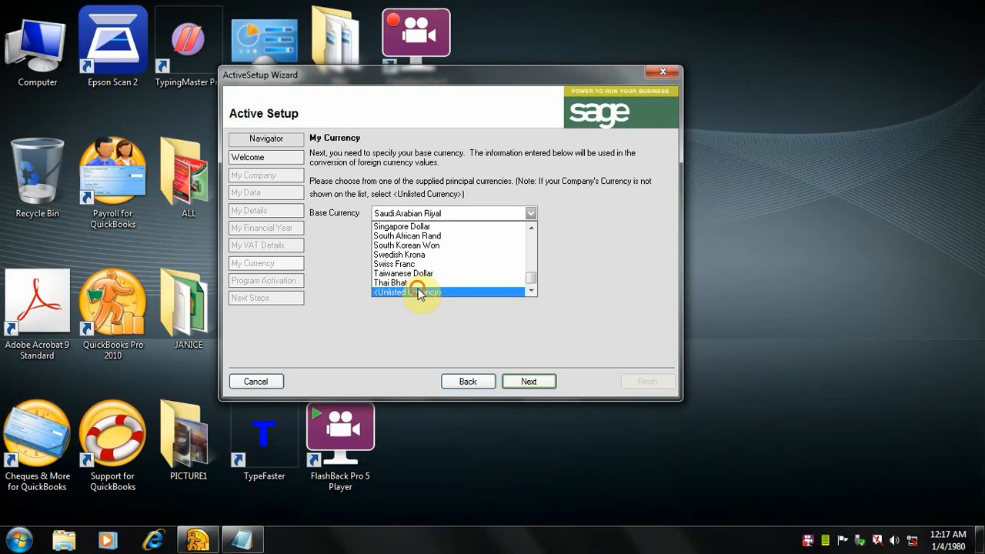
left_click(420, 292)
left_click(527, 380)
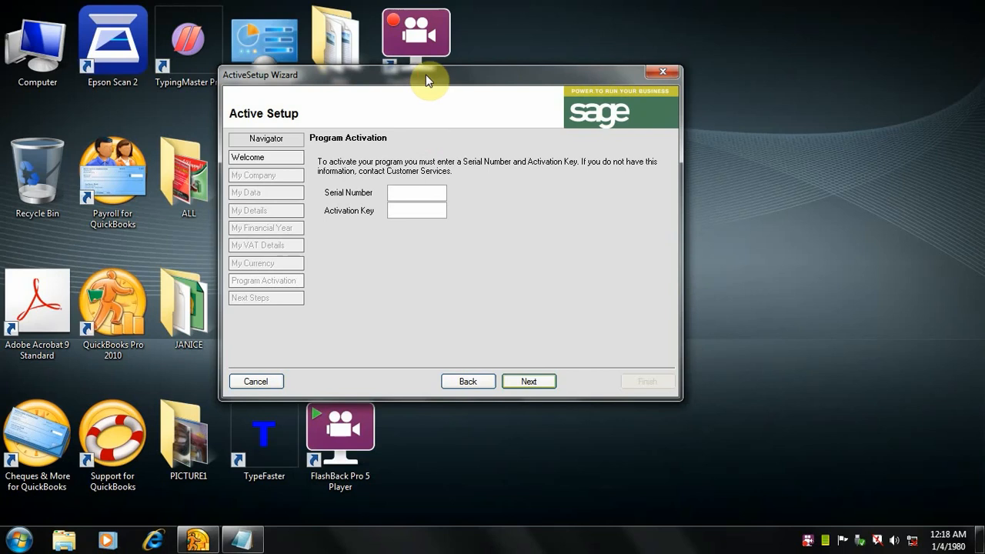
Step: Copy the serial number from the Serial text file in Notepad and paste it into the wizard's Serial Number field
left_click_drag(428, 80, 424, 69)
left_click_drag(422, 83, 419, 93)
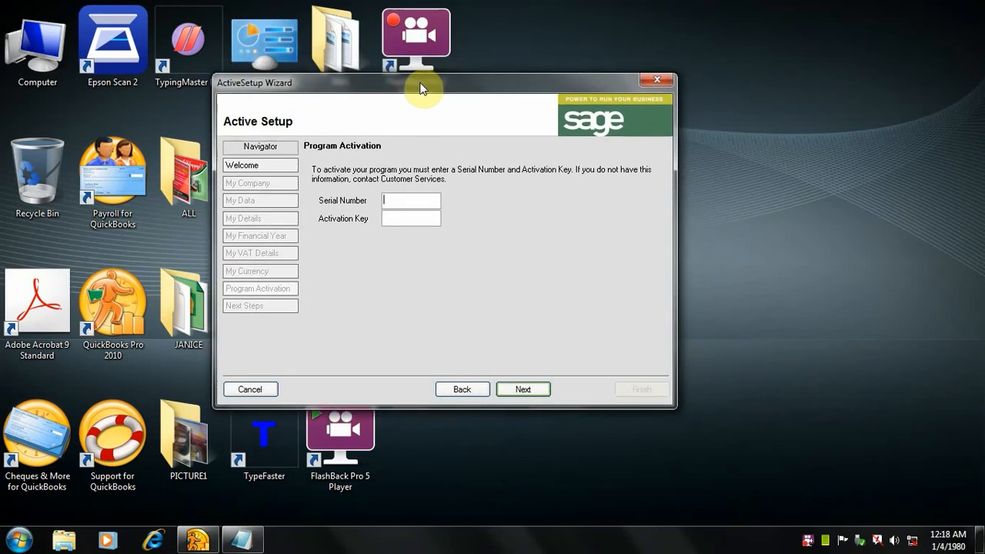
left_click(243, 539)
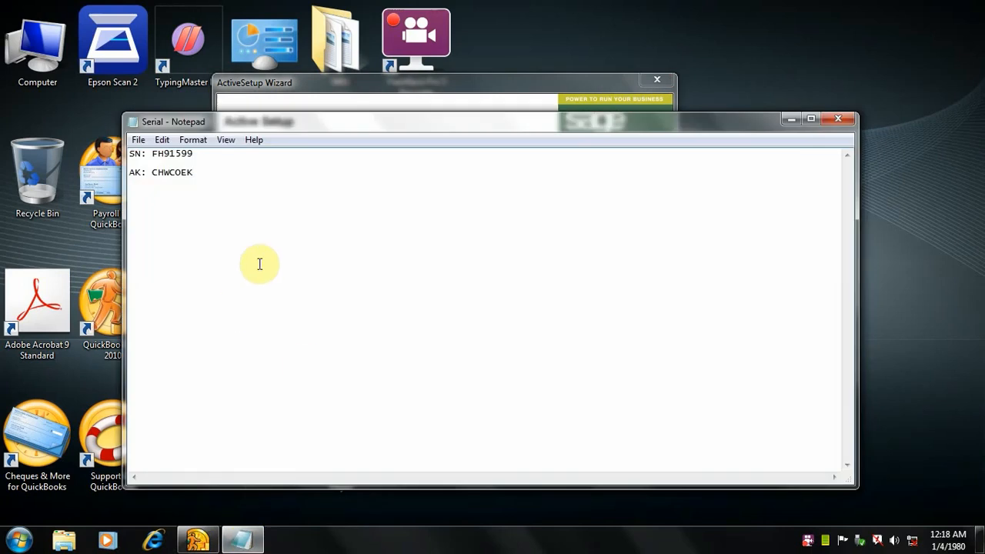
left_click_drag(152, 154, 198, 154)
left_click(162, 141)
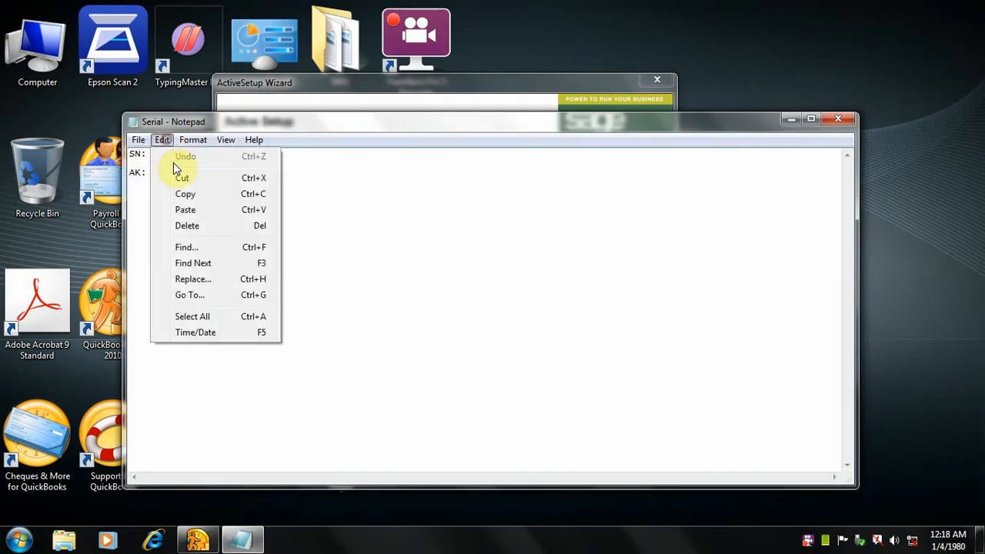
left_click(187, 196)
left_click_drag(352, 126, 380, 218)
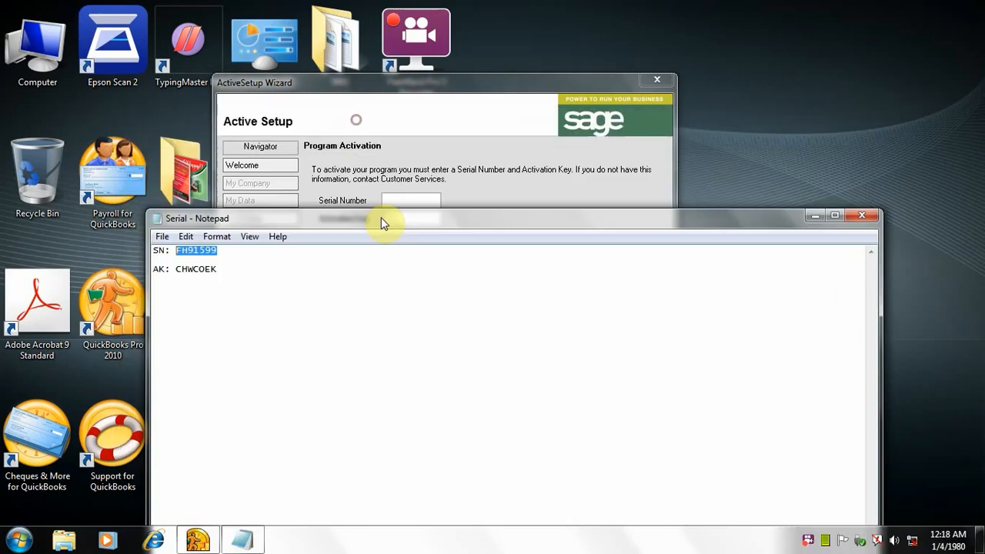
left_click(385, 170)
left_click(394, 203)
right_click(394, 203)
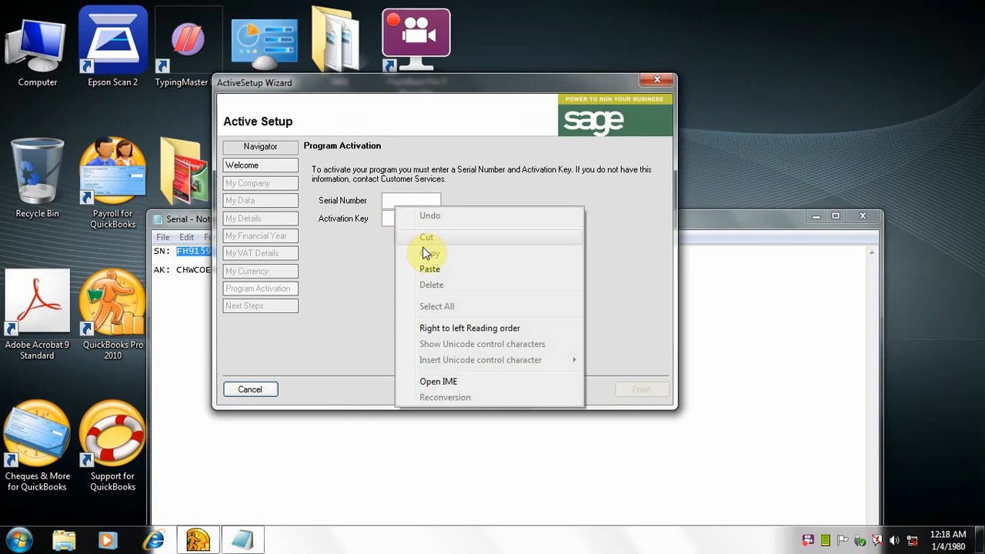
left_click(425, 267)
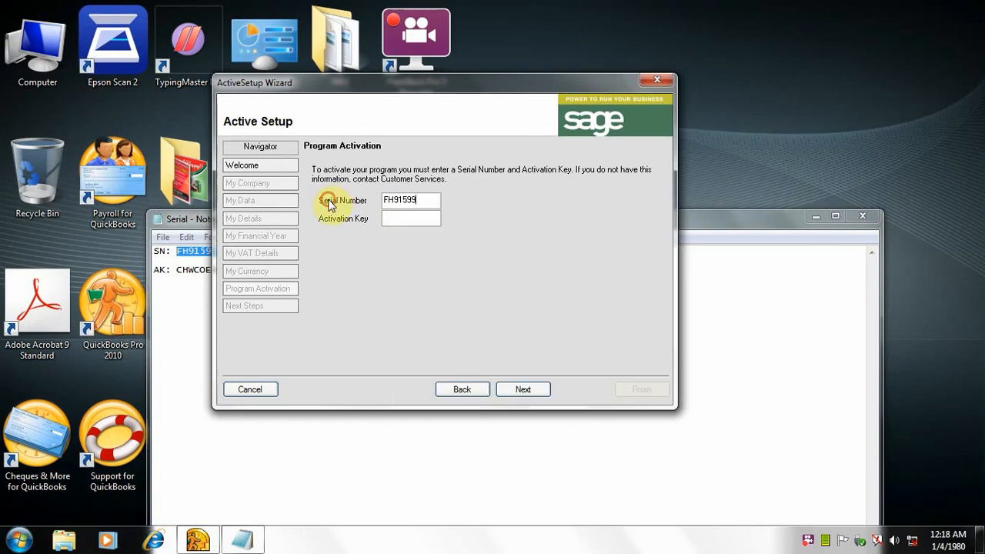
Step: Copy the activation key from the Serial text file into the Activation Key field and complete the ActiveSetup Wizard
left_click(182, 281)
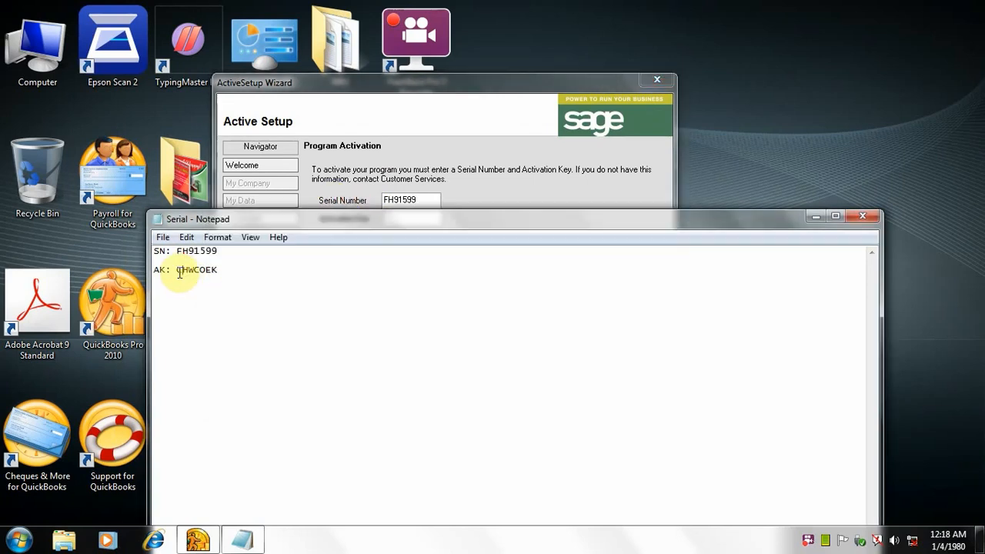
left_click_drag(176, 269, 220, 269)
right_click(212, 275)
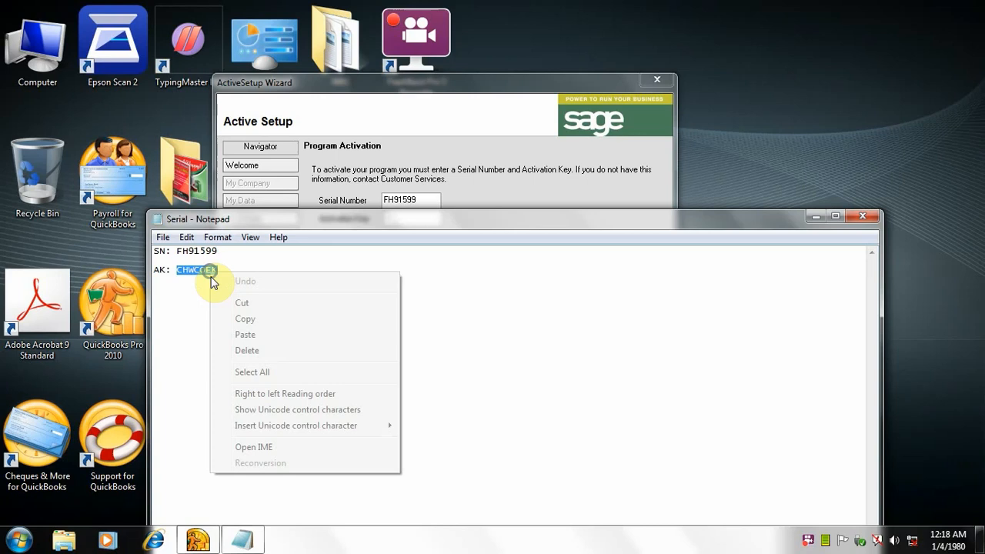
left_click(245, 320)
left_click(468, 187)
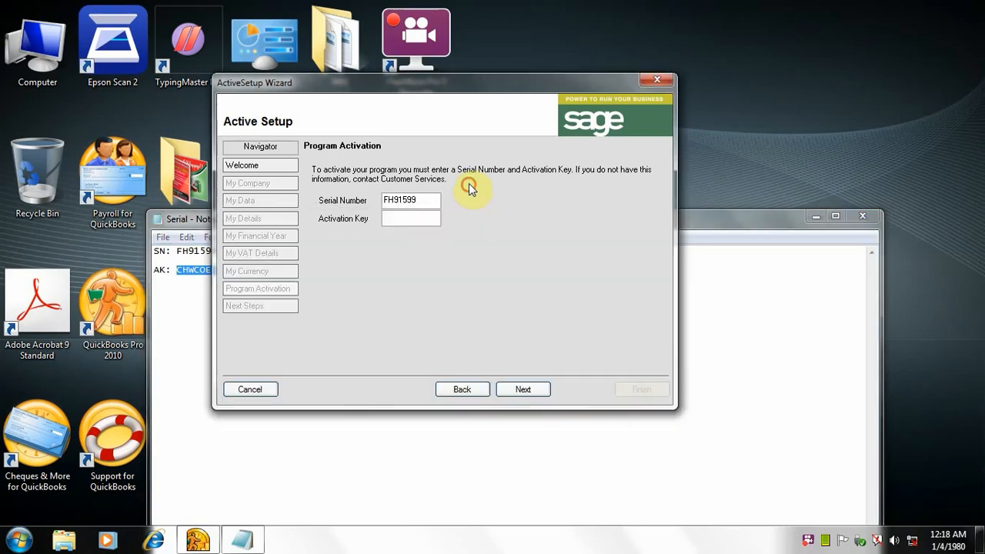
right_click(413, 222)
left_click(440, 292)
left_click(522, 390)
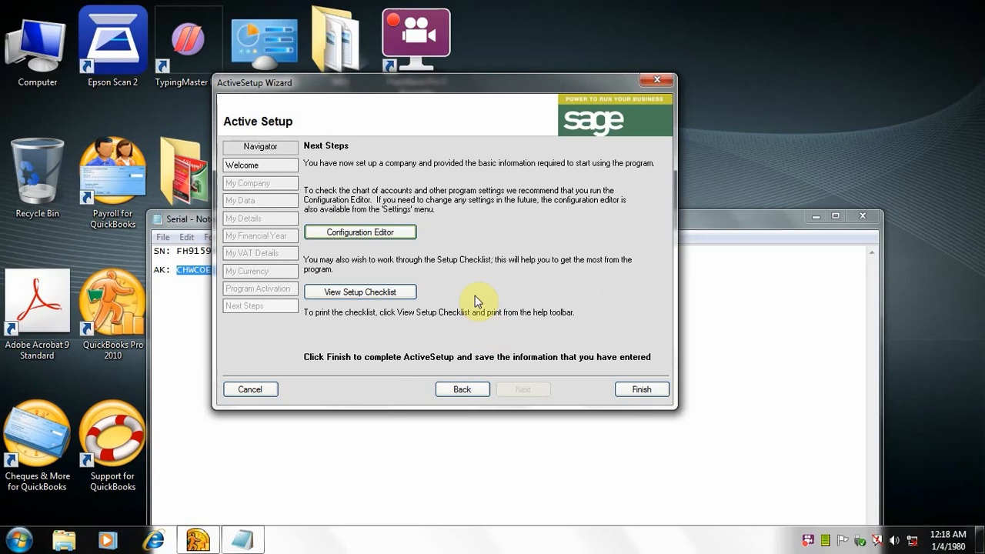
left_click(640, 389)
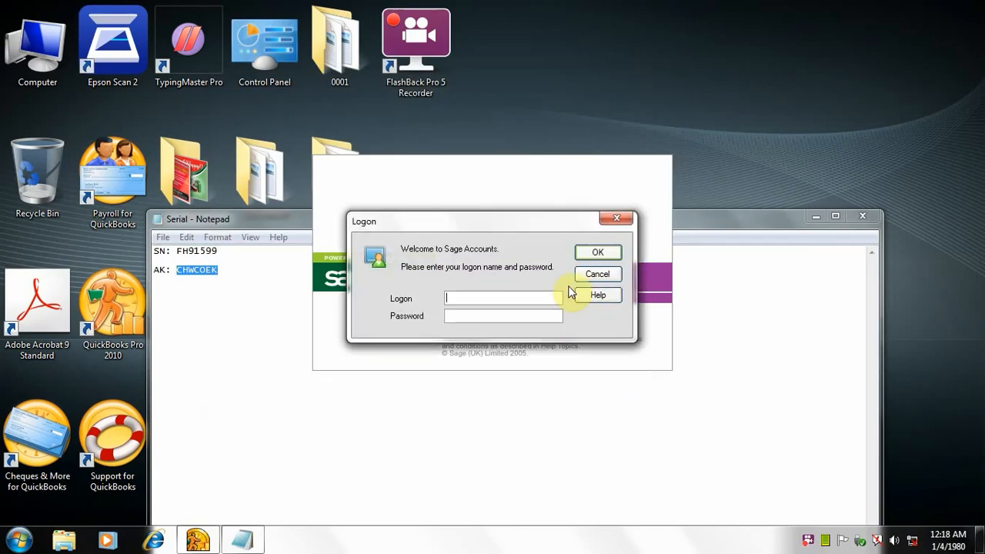
Step: Minimize the Serial text file and log on to Sage Accounts as manager with the password left blank
left_click(819, 216)
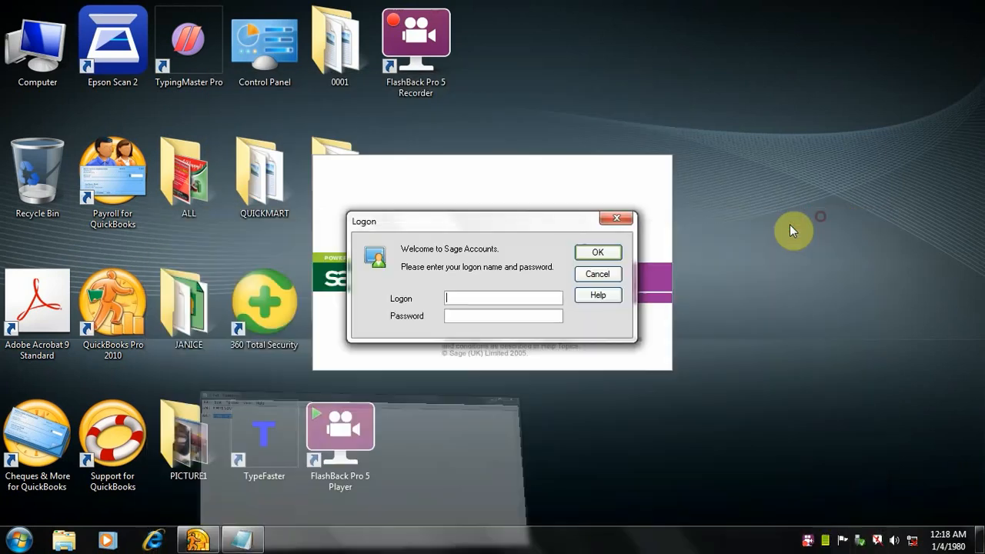
left_click_drag(517, 224, 481, 58)
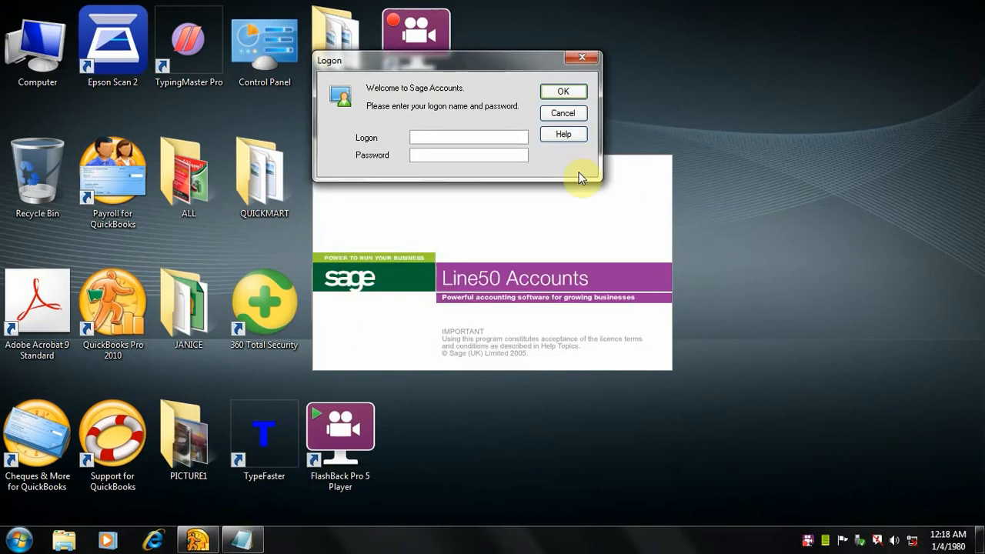
left_click(443, 136)
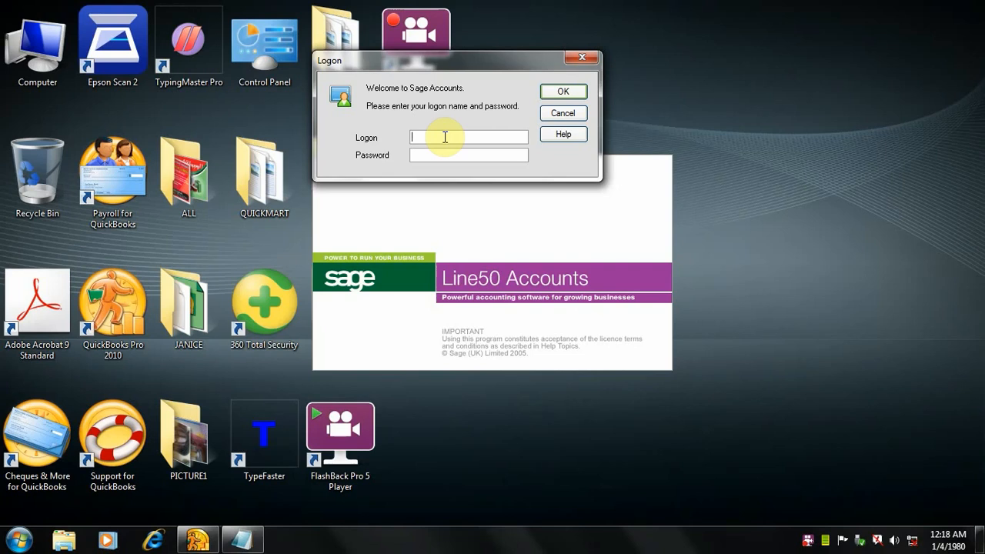
left_click(551, 91)
left_click(528, 154)
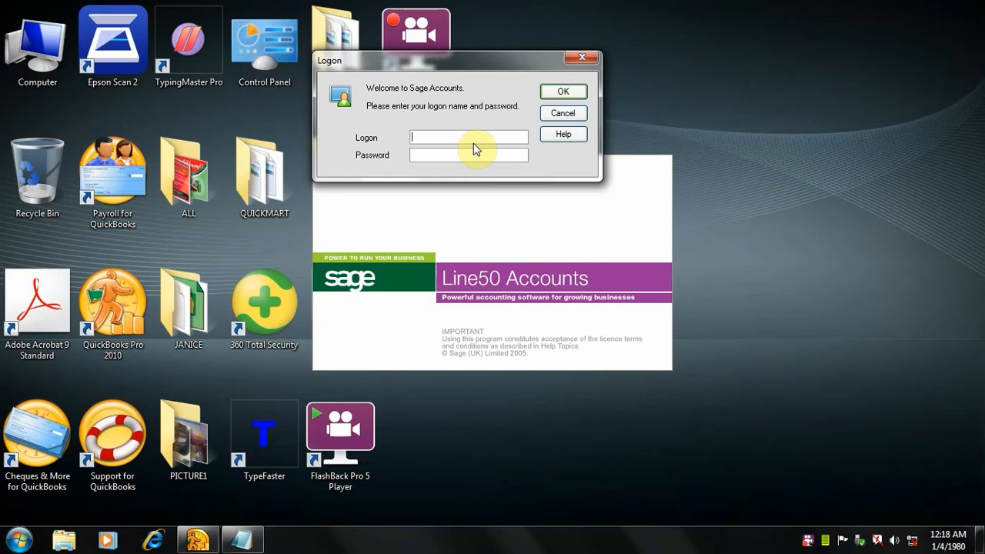
type("manager")
left_click(563, 91)
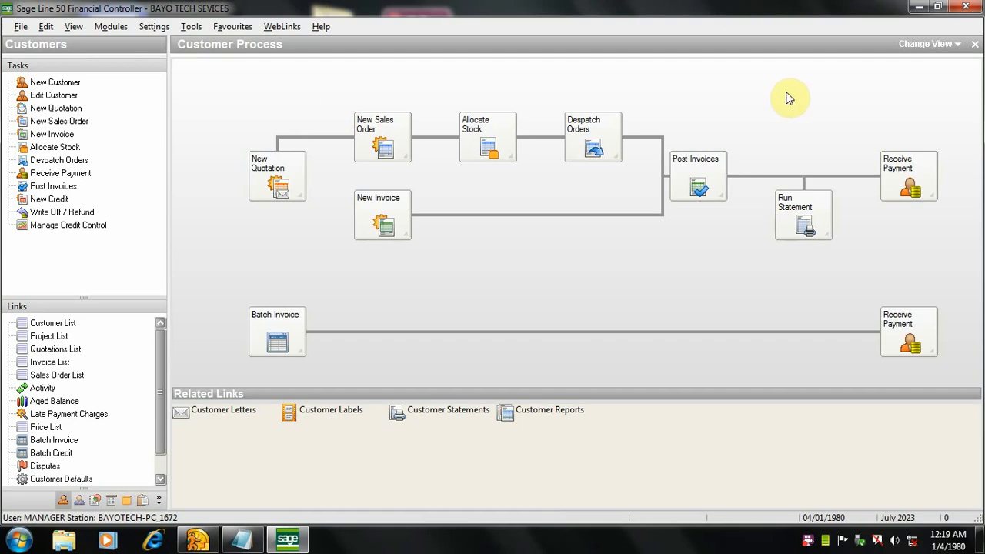
Step: Exit Sage, accept the backup offer, run the data check before it and close File maintenance
left_click(966, 6)
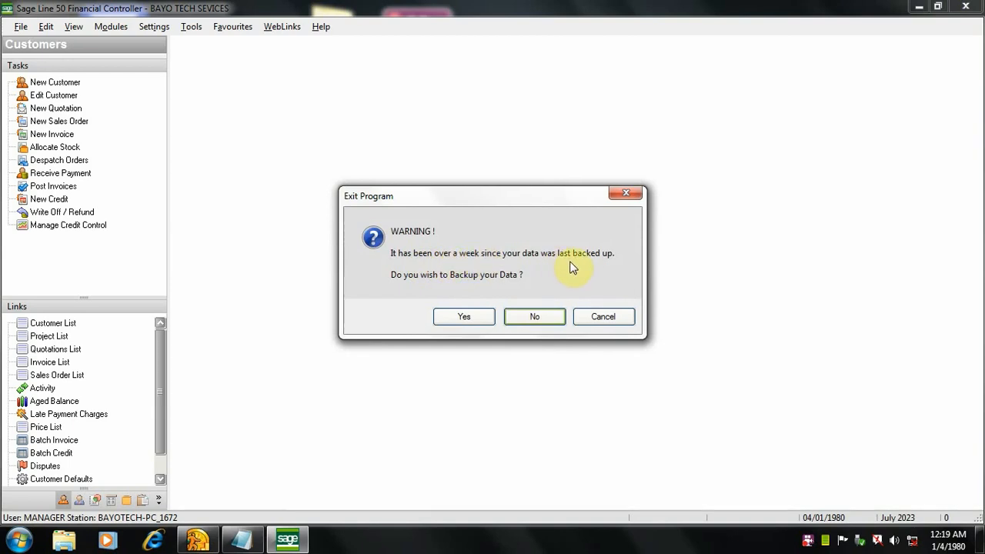
left_click(462, 317)
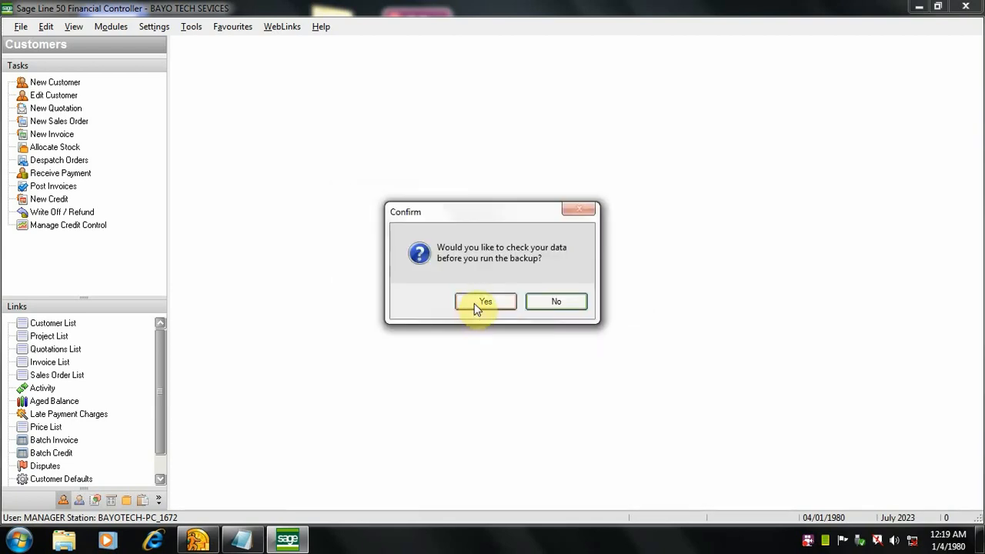
left_click(474, 303)
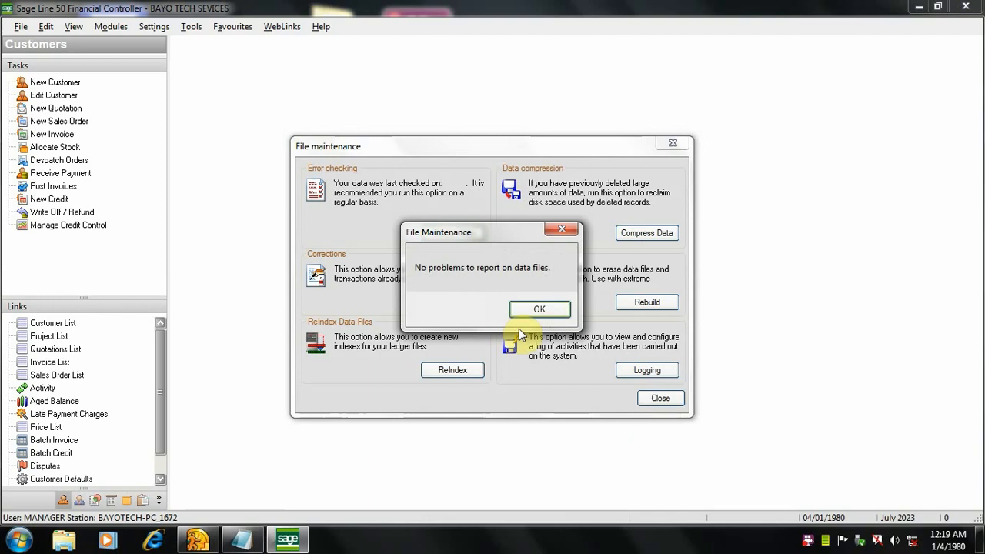
left_click(533, 313)
left_click(672, 143)
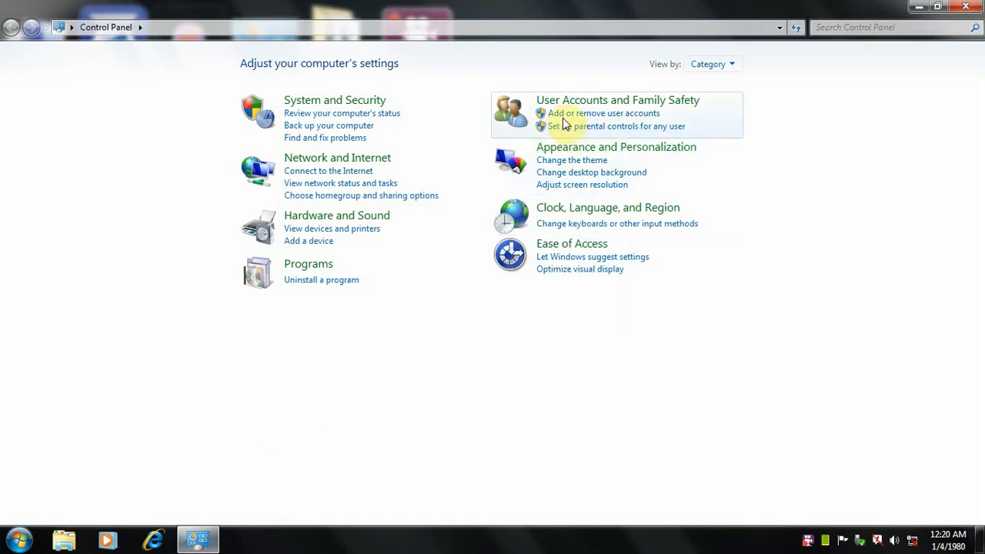
Step: Look up Sage Accounts V12.00 in Control Panel's list of installed programs and close the window
left_click(339, 280)
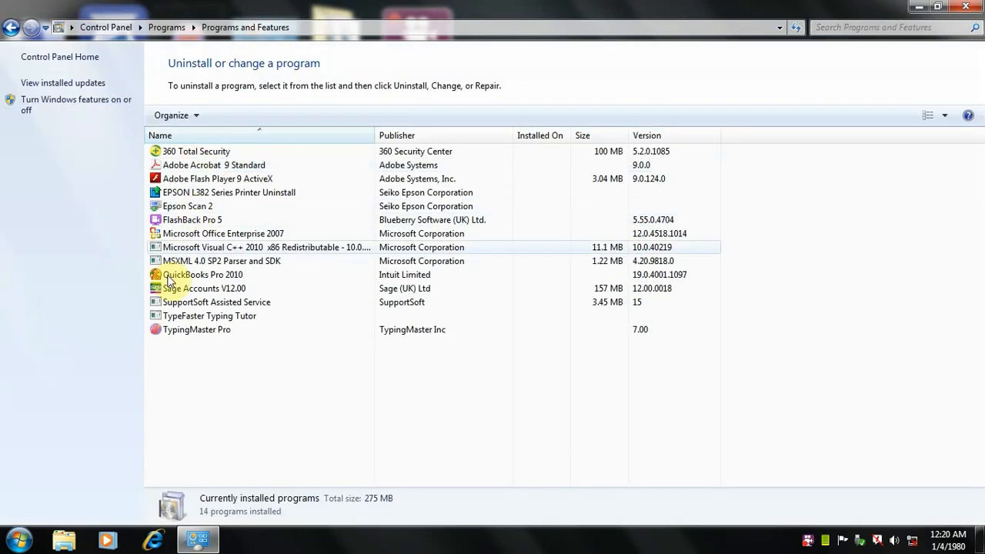
left_click(196, 289)
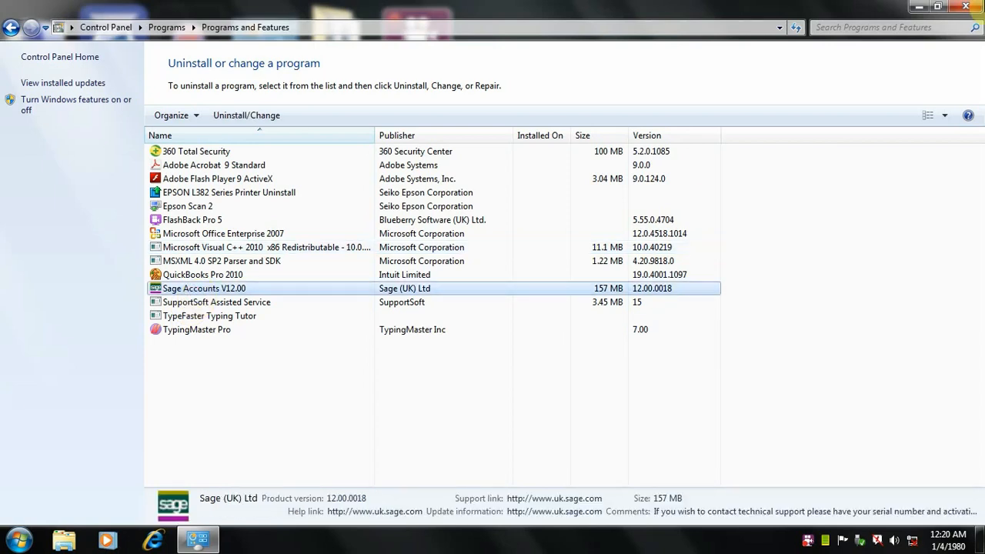
left_click(966, 7)
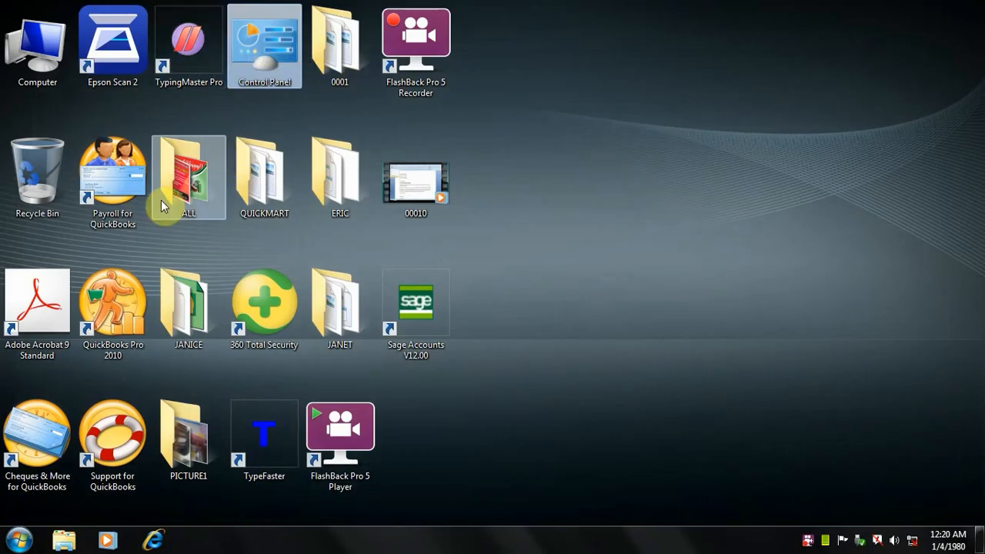
left_click(261, 67)
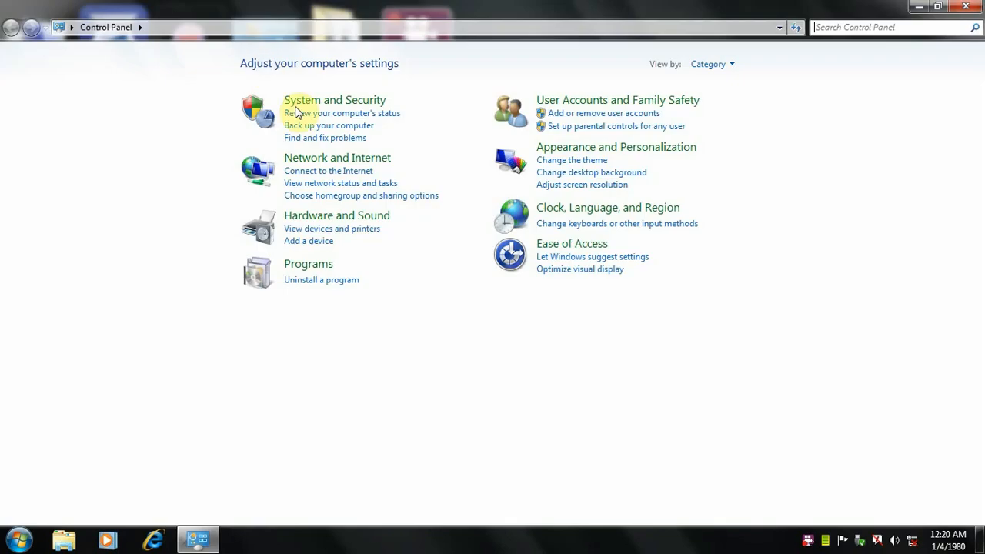
left_click(325, 279)
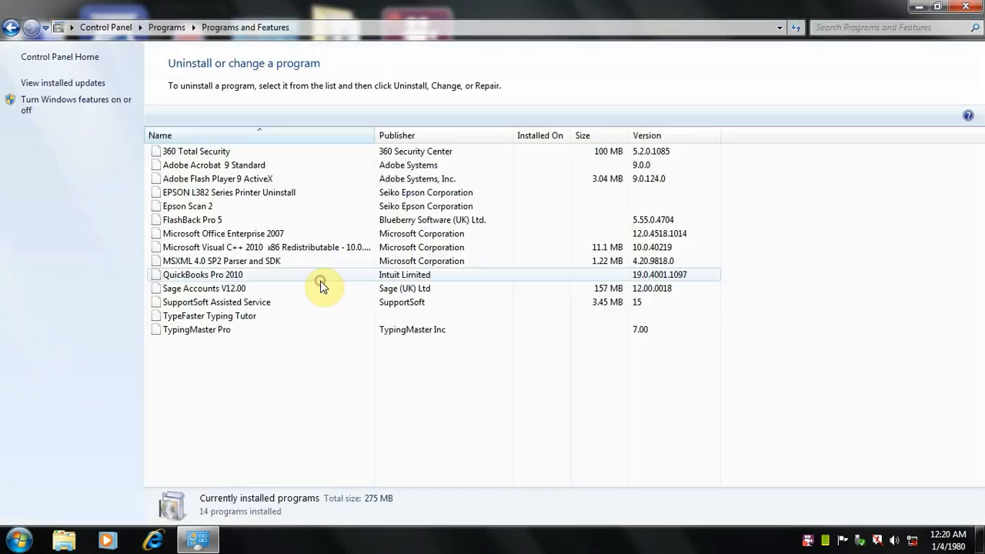
left_click(966, 7)
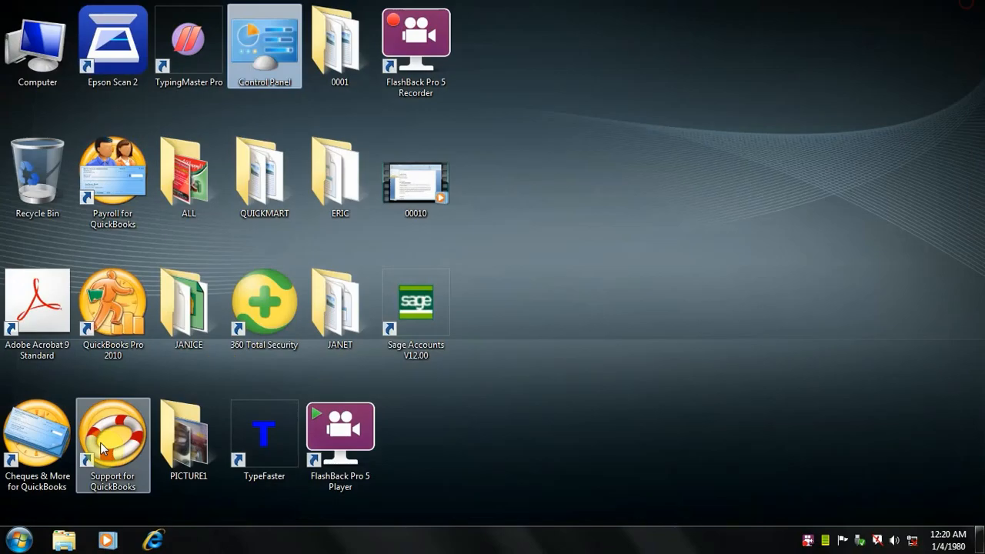
Step: Open Control Panel's list of installed programs and start the Uninstall/Change operation for Sage Accounts V12.00
left_click(21, 541)
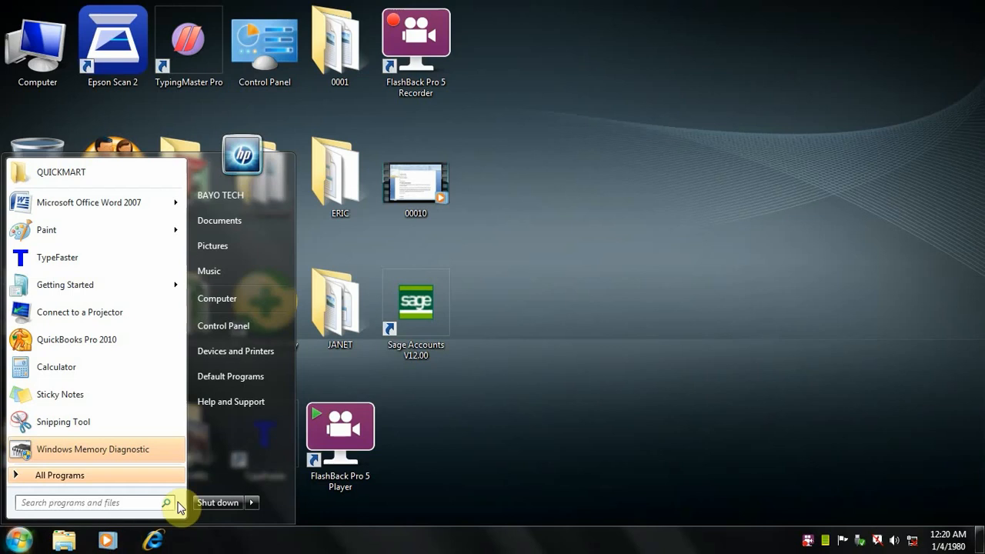
left_click(238, 334)
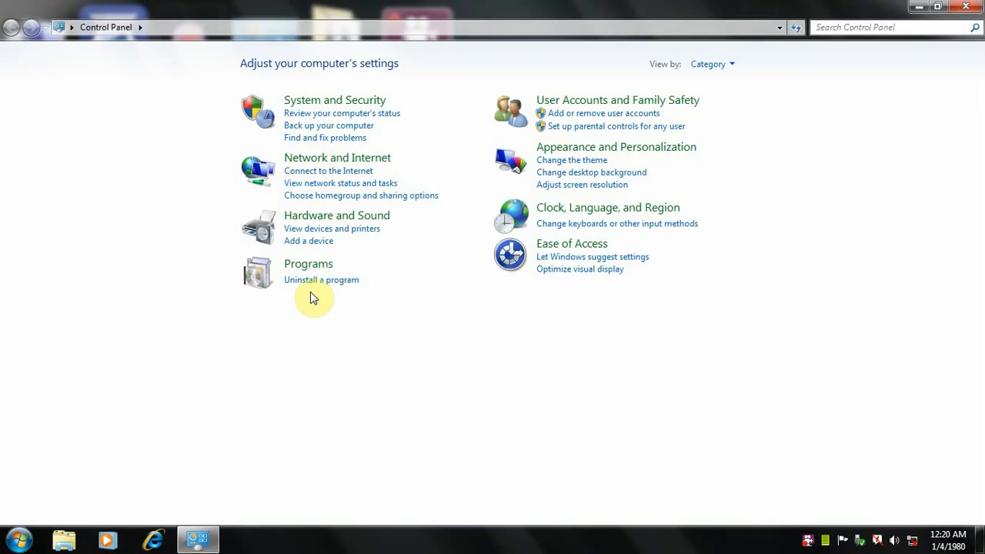
left_click(314, 282)
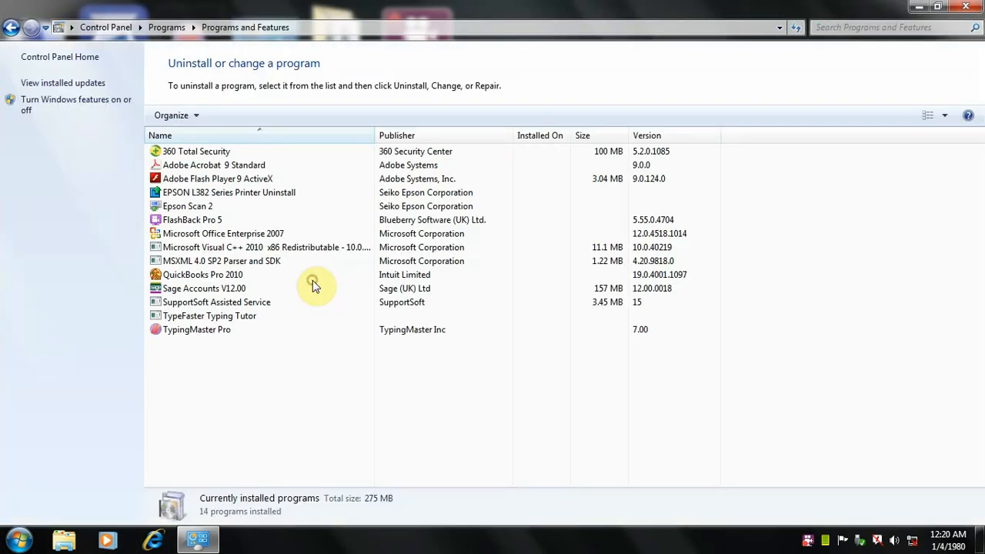
left_click(172, 289)
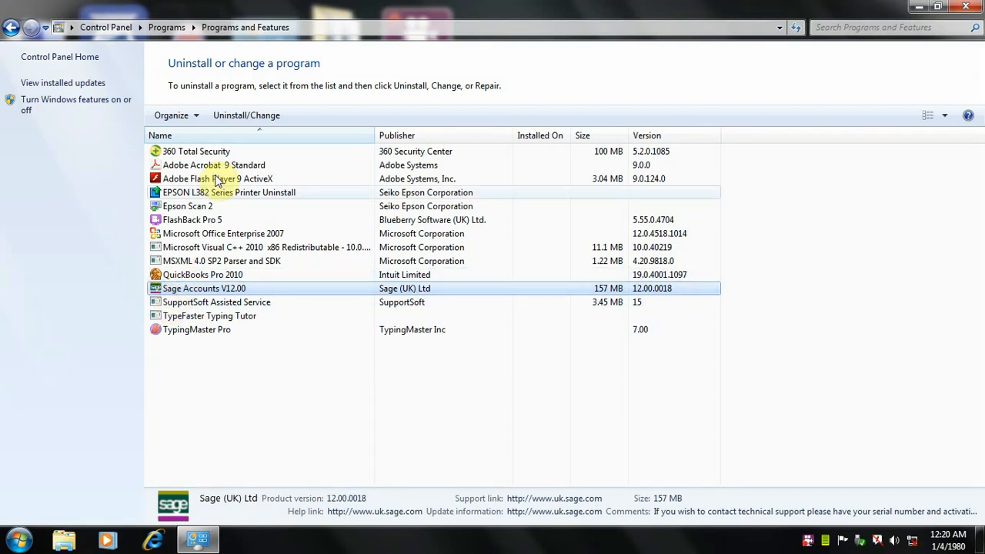
left_click(232, 120)
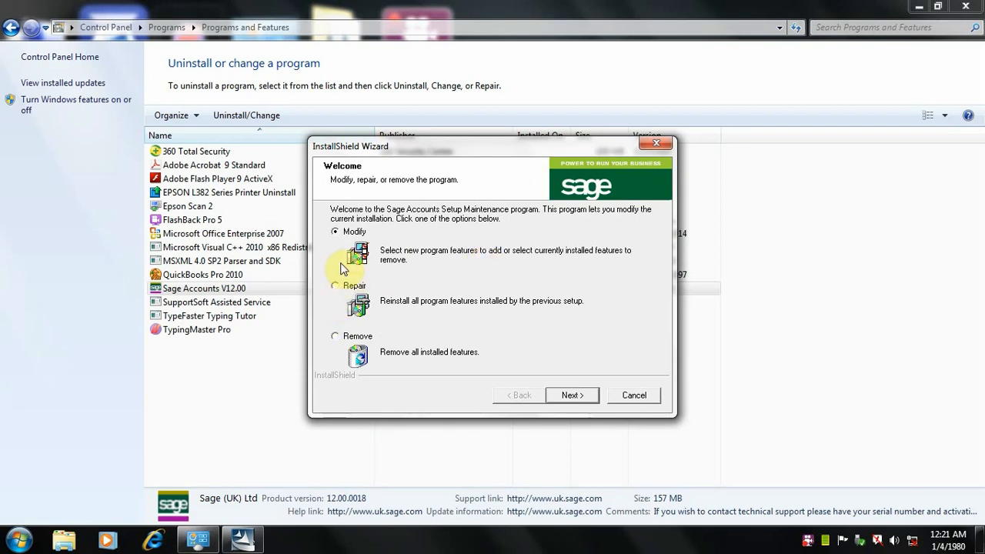
Step: Choose Remove for all installed Sage Accounts features and confirm the complete uninstall
left_click(337, 287)
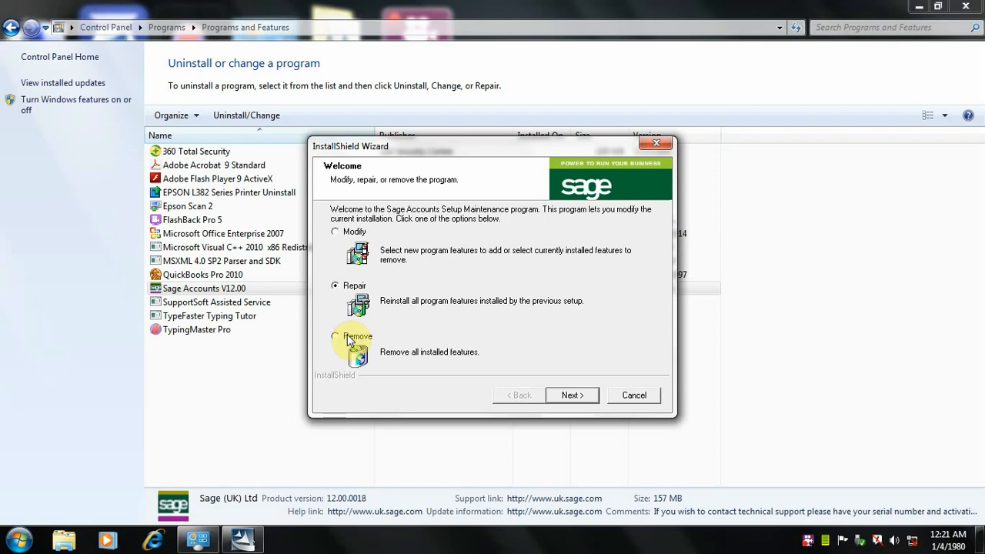
left_click(336, 336)
left_click(569, 396)
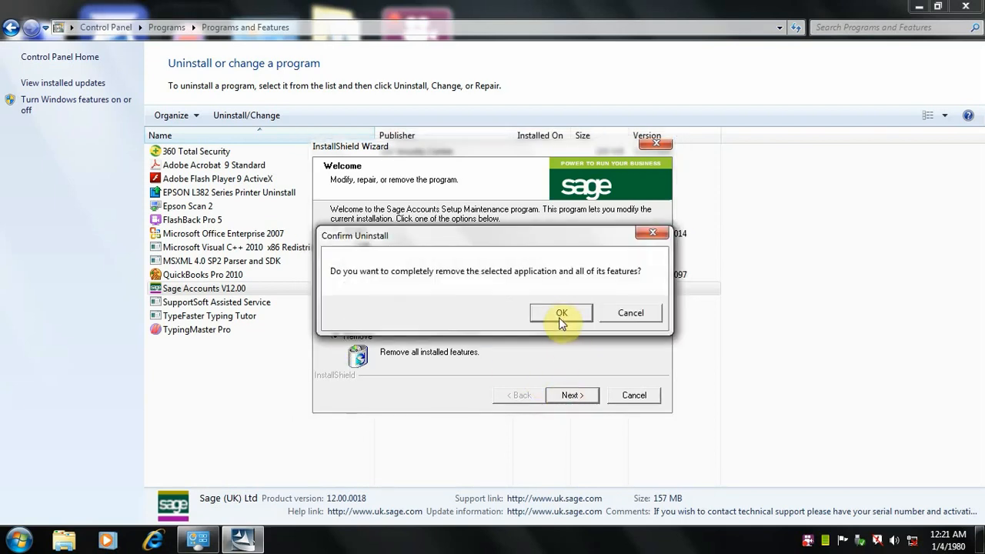
left_click(560, 316)
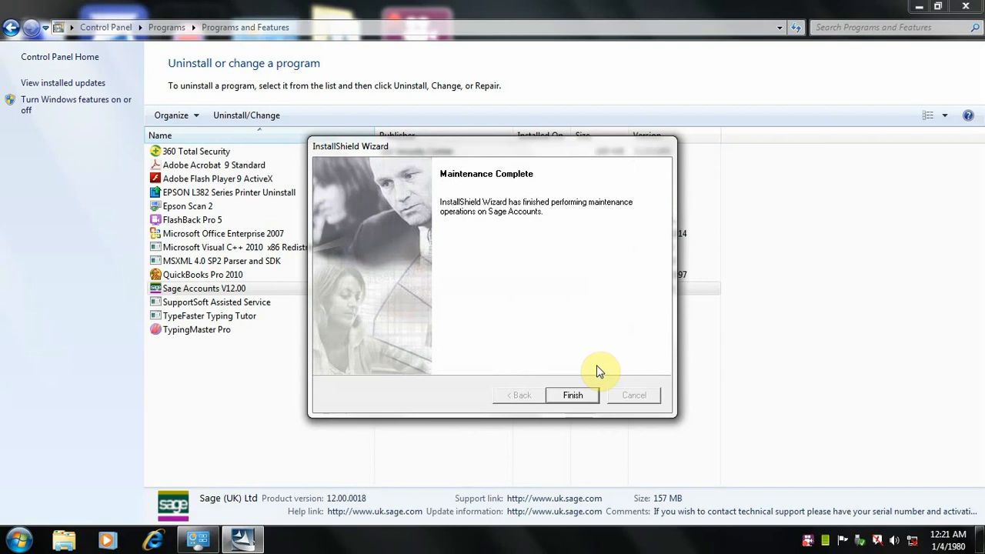
Step: Finish the Sage Accounts maintenance wizard and close the list of installed programs
left_click(574, 396)
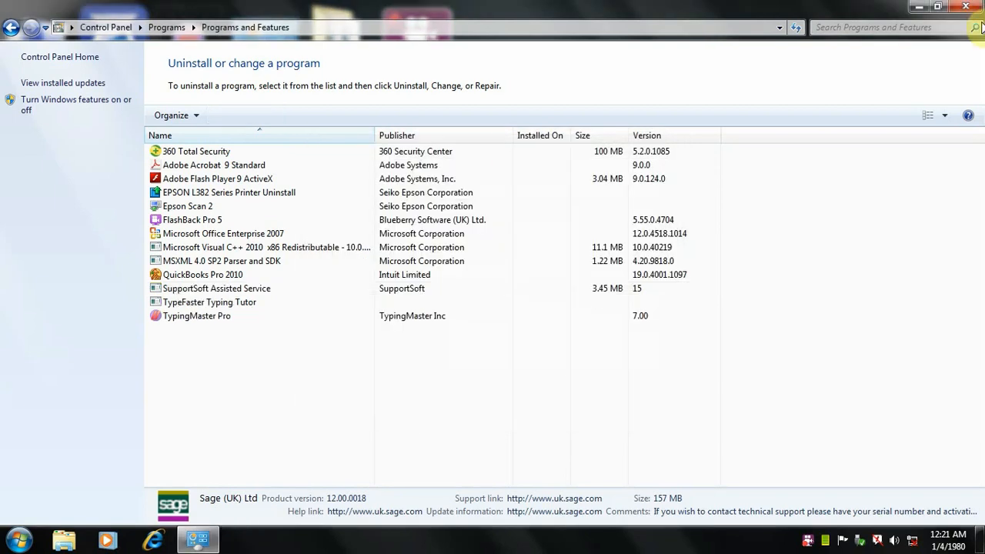
left_click(966, 7)
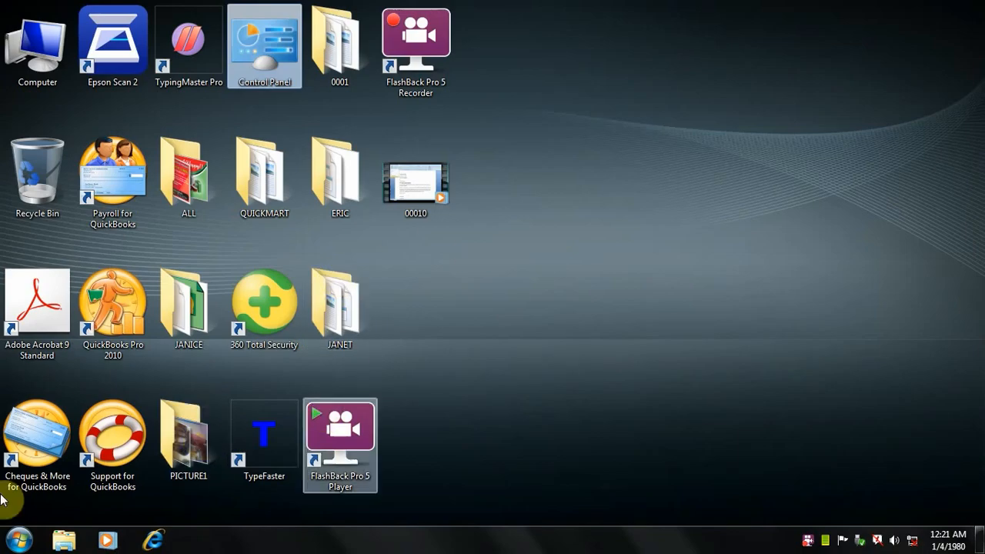
Step: Delete the FlashBack Pro 5 Player shortcut from the desktop and empty the Recycle Bin
left_click(365, 460)
key("Delete")
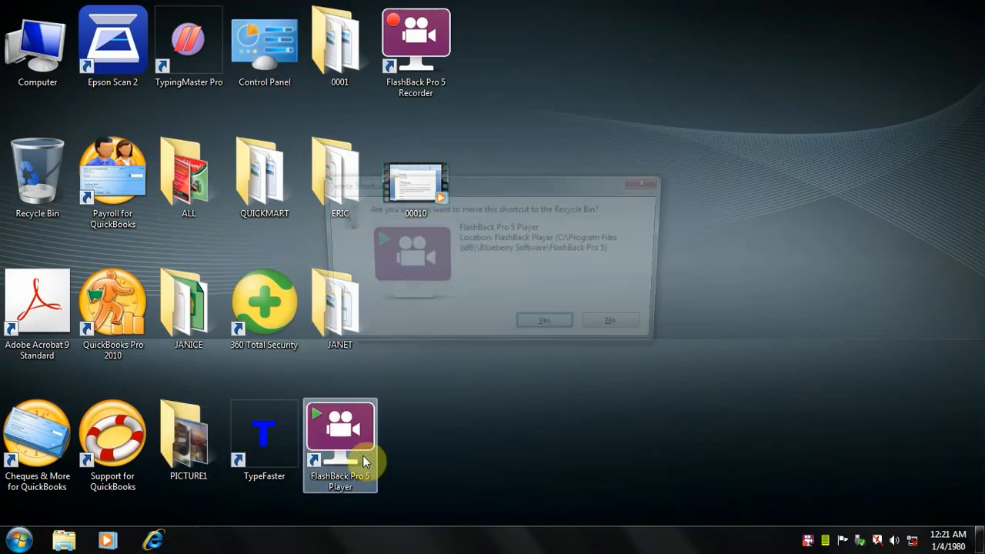
left_click(548, 329)
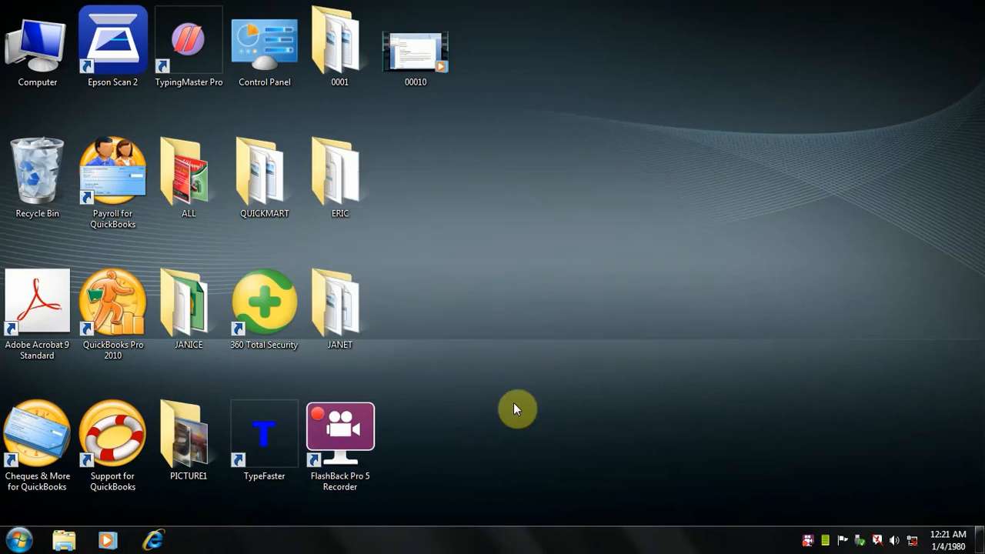
right_click(452, 254)
right_click(18, 153)
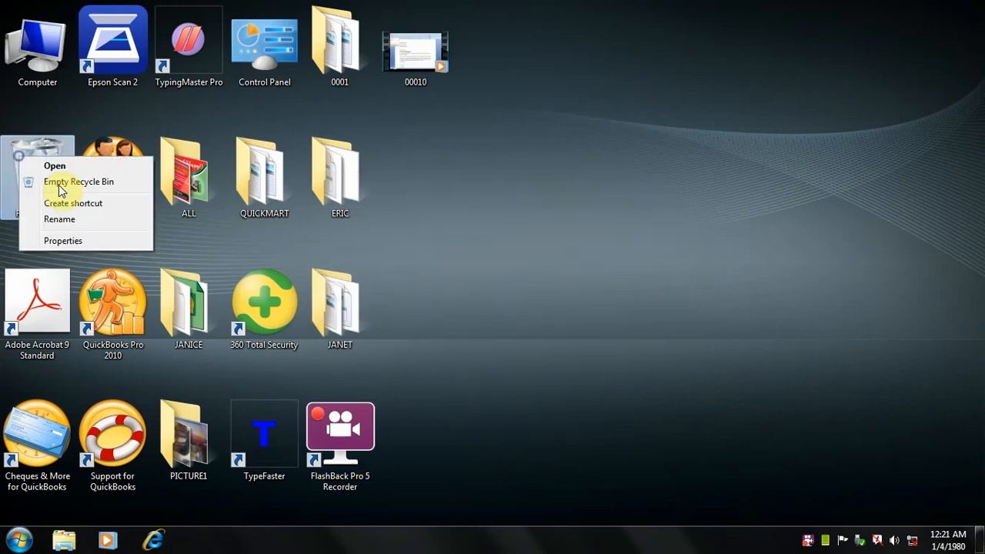
left_click(52, 184)
left_click(549, 326)
Step: Change the desktop icons from large to medium size and refresh the desktop
right_click(431, 131)
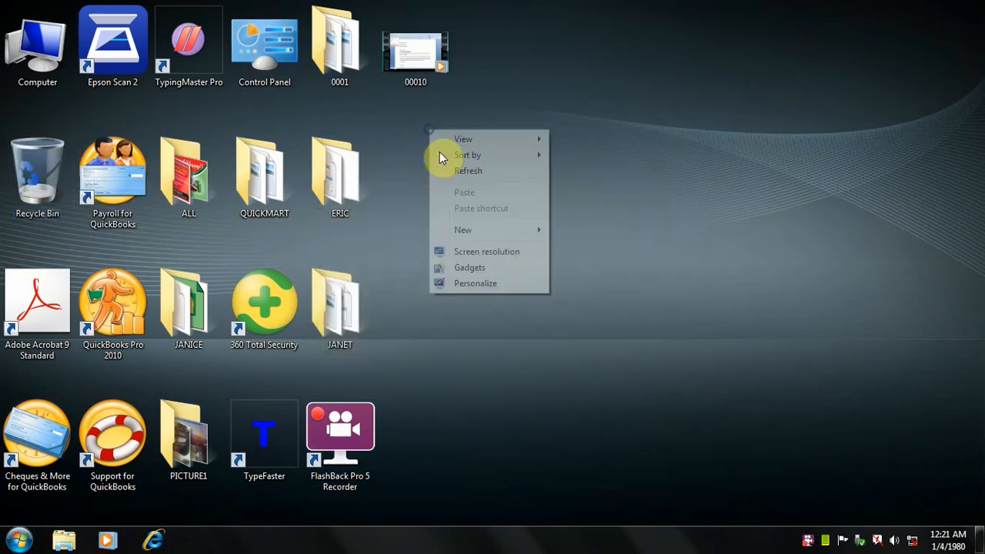
mouse_move(524, 142)
left_click(582, 154)
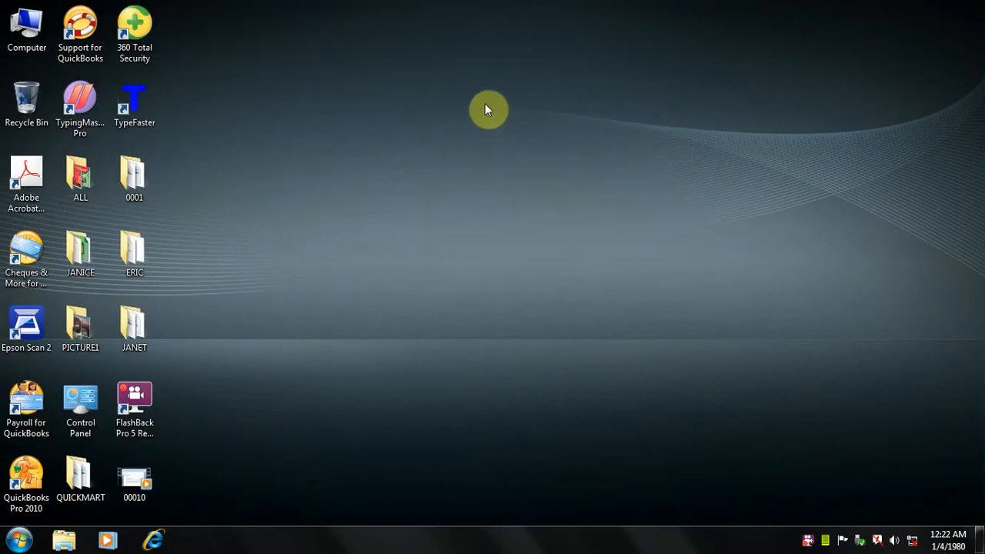
right_click(424, 107)
left_click(491, 155)
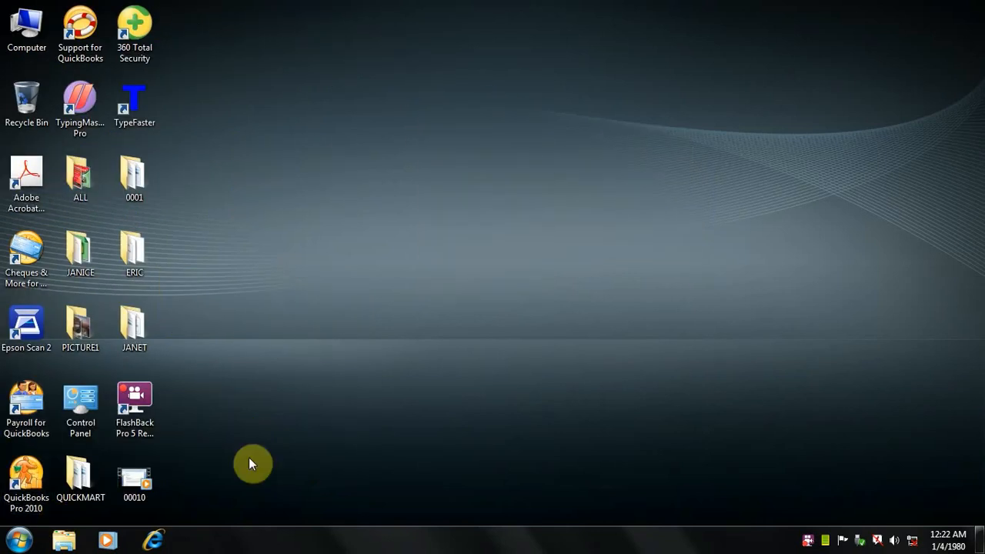